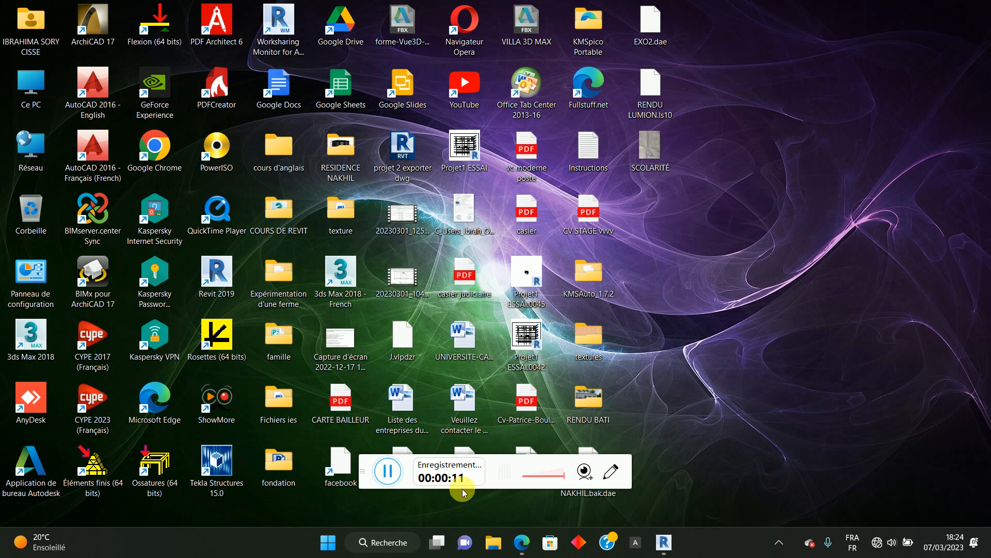
Step: Switch to the Revit project Projet1 ESSAI and look over the building's north elevation and its levels
mouse_move(665, 552)
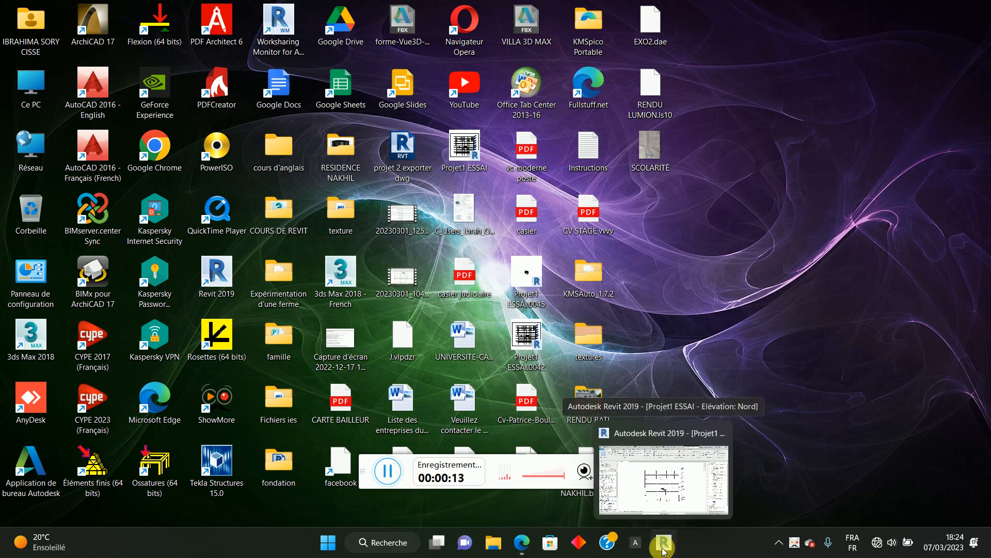
click(663, 547)
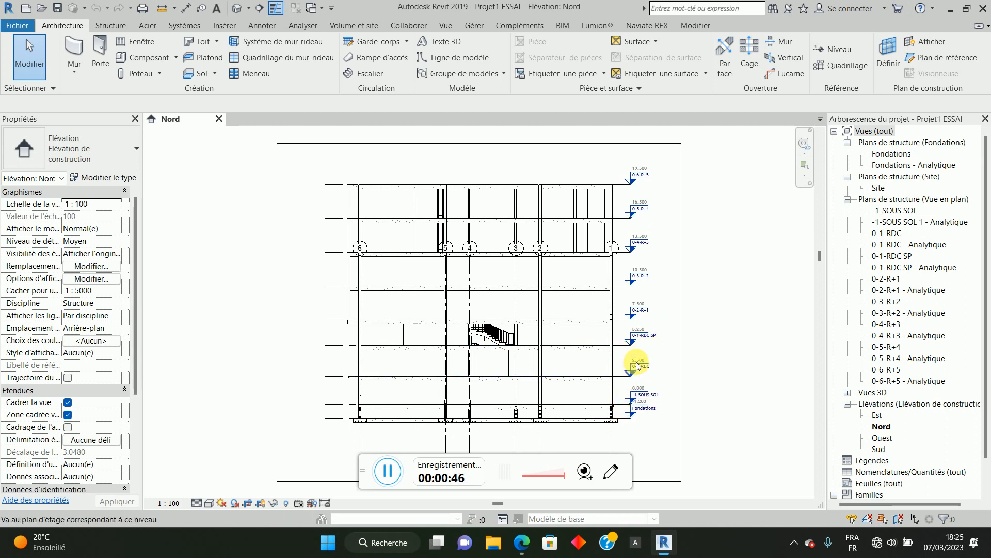
scroll(487, 294, up, 2)
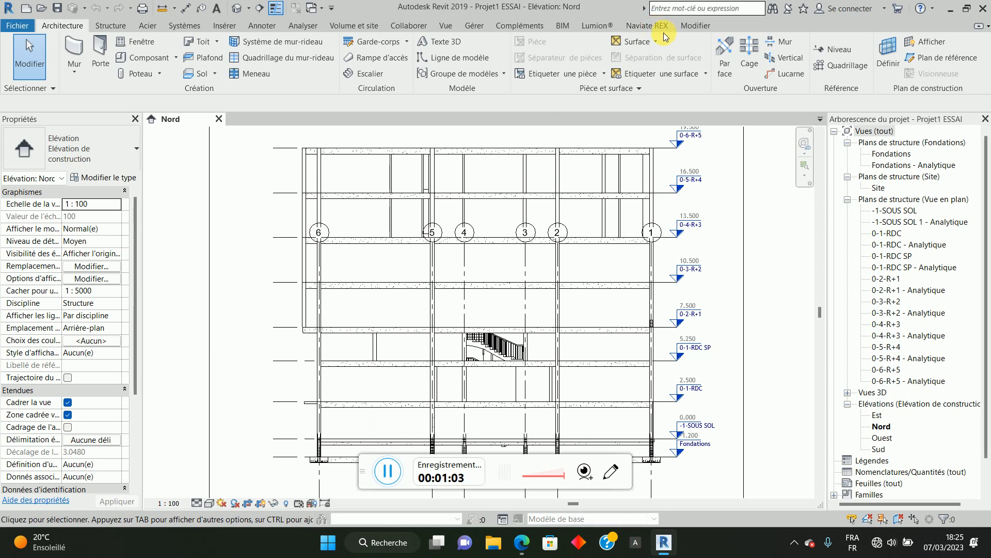
scroll(615, 221, down, 2)
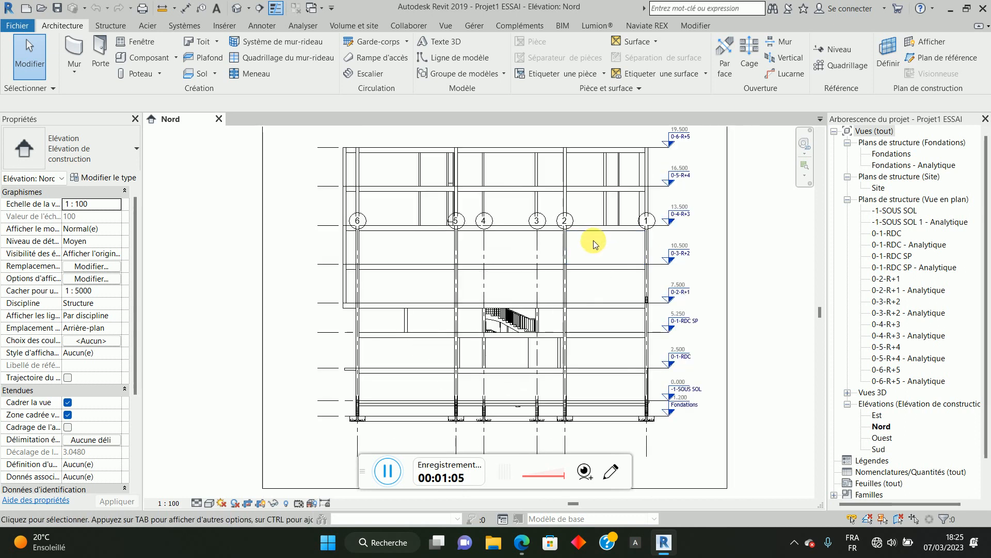
scroll(542, 264, down, 1)
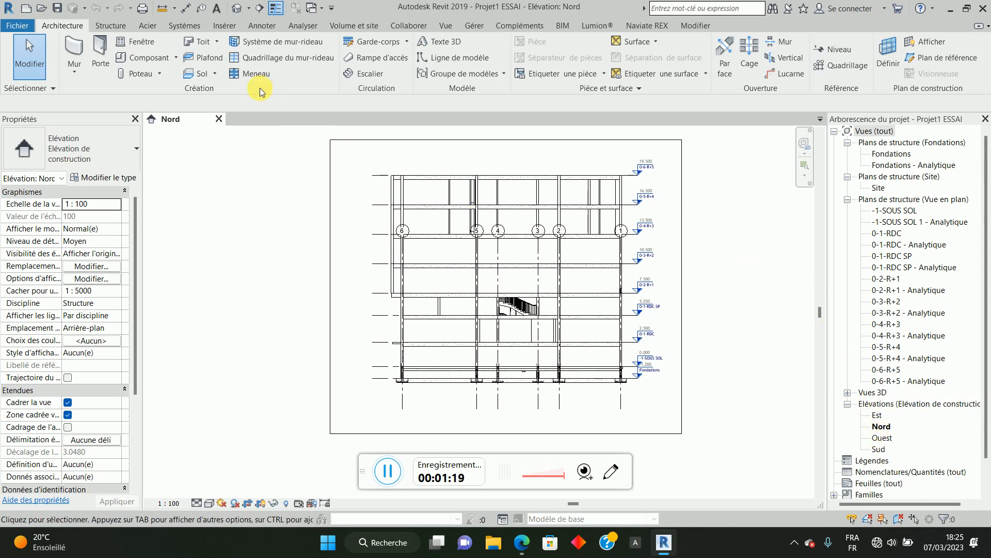
Step: Open the default 3D view and orient it toward the footings and foundation beams at the building's corner
click(237, 9)
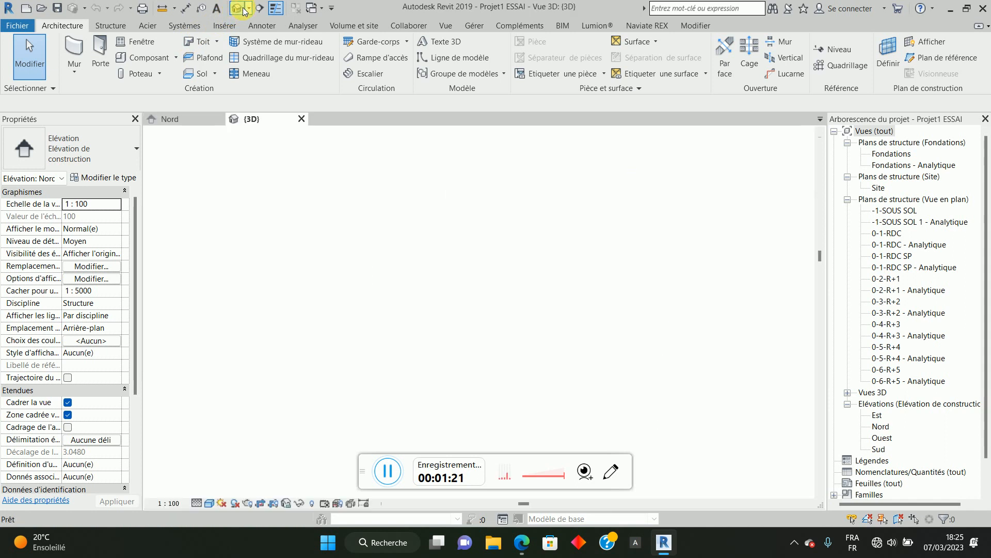
scroll(388, 310, up, 6)
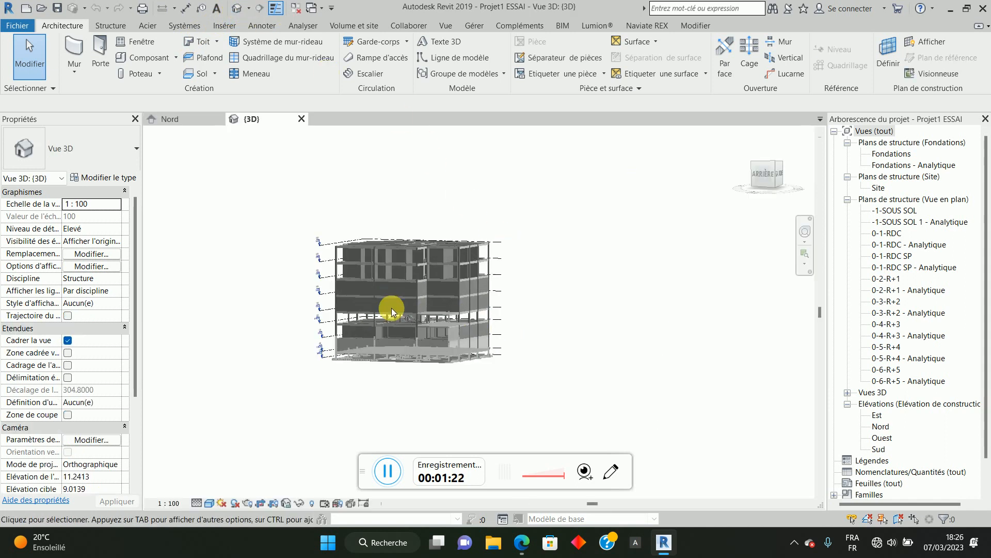
scroll(410, 265, down, 2)
scroll(449, 402, up, 5)
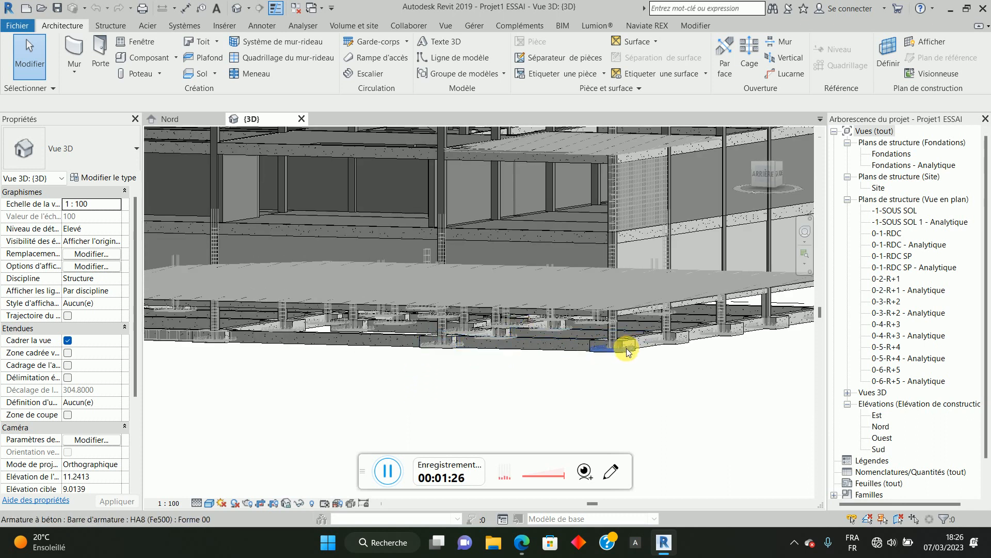
click(777, 177)
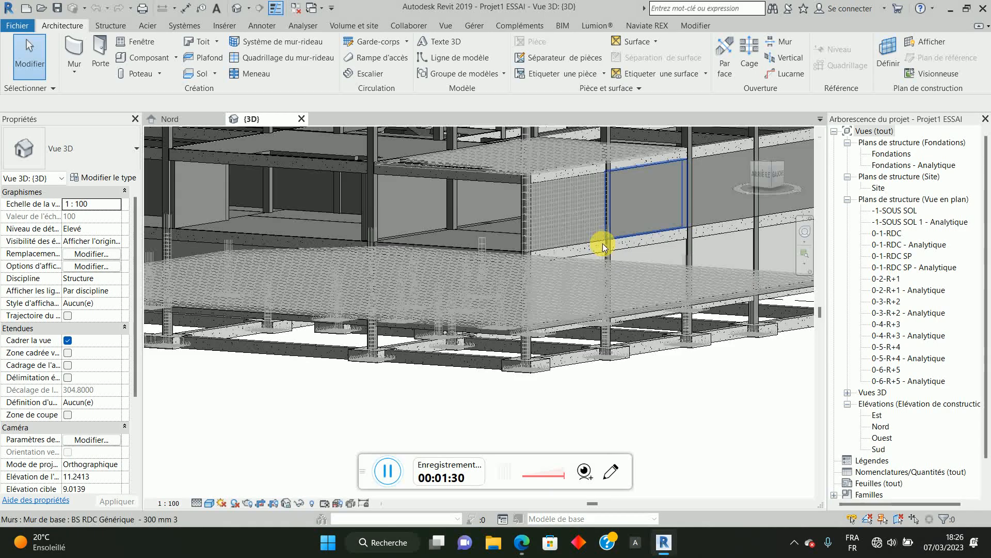
scroll(452, 383, up, 5)
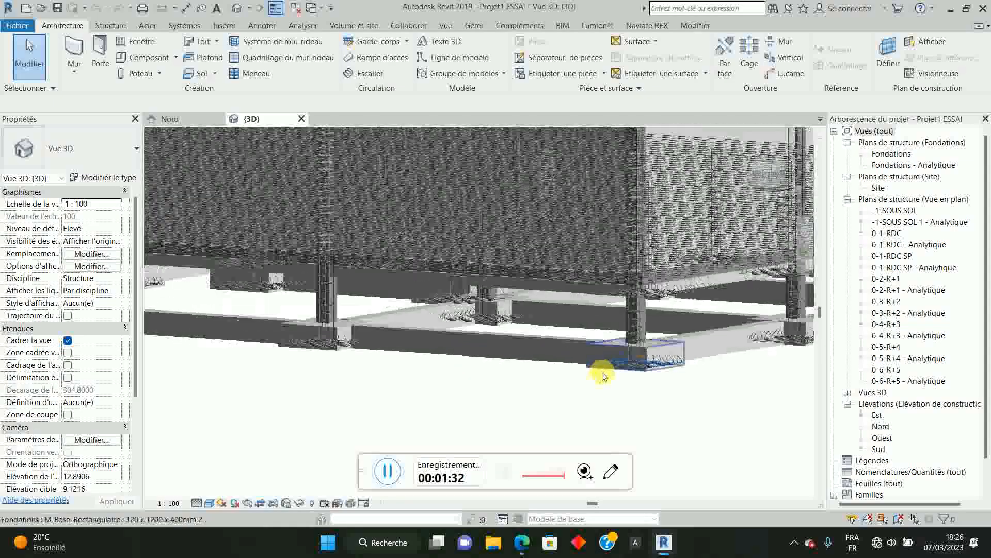
scroll(310, 328, down, 2)
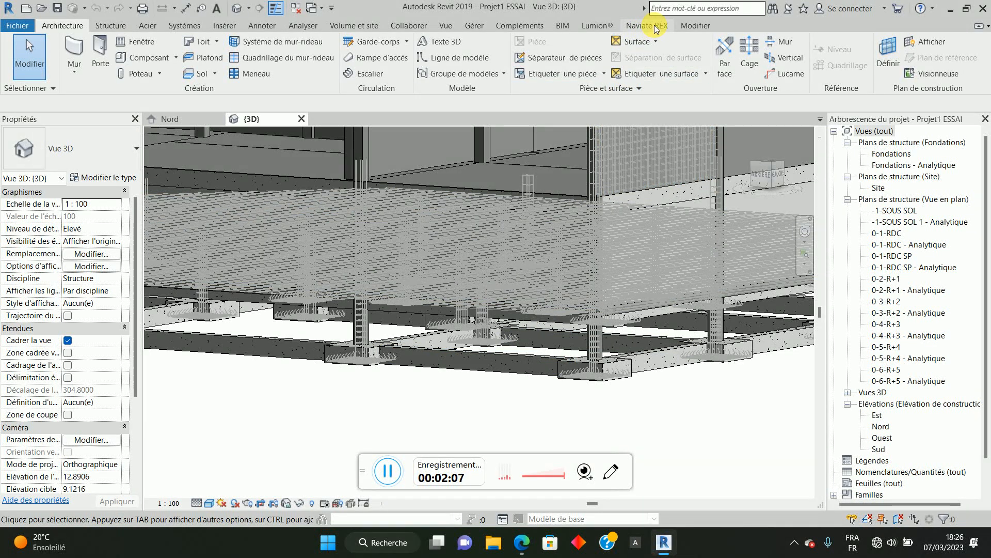
Step: Select the outer foundation beam between the corner footing and its neighbour, and start the Naviate REX beam reinforcement
click(649, 26)
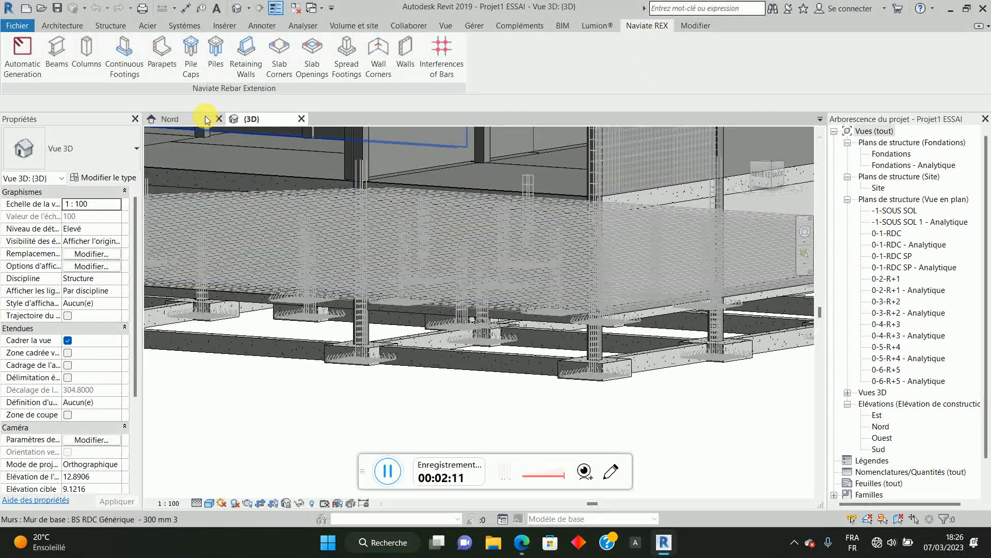
click(456, 424)
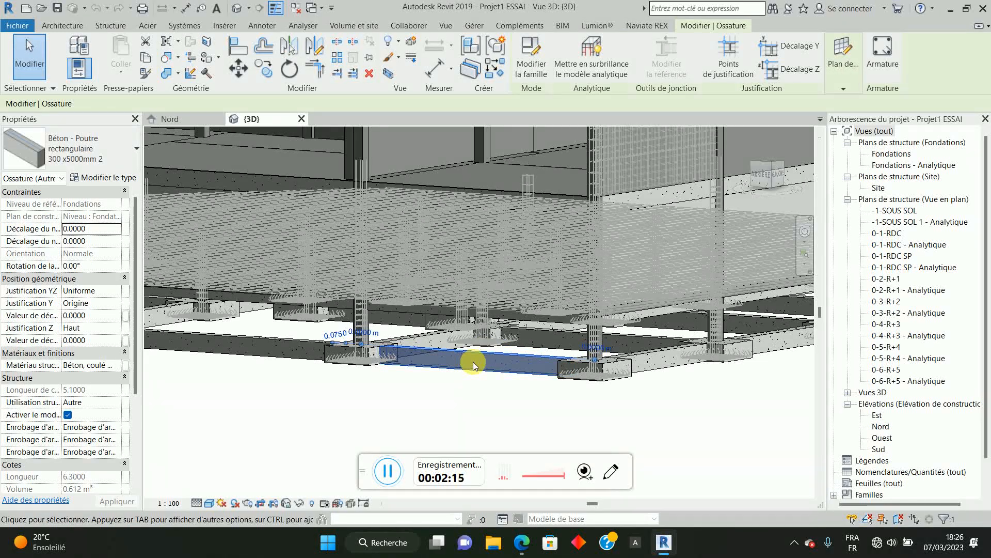
scroll(473, 366, up, 1)
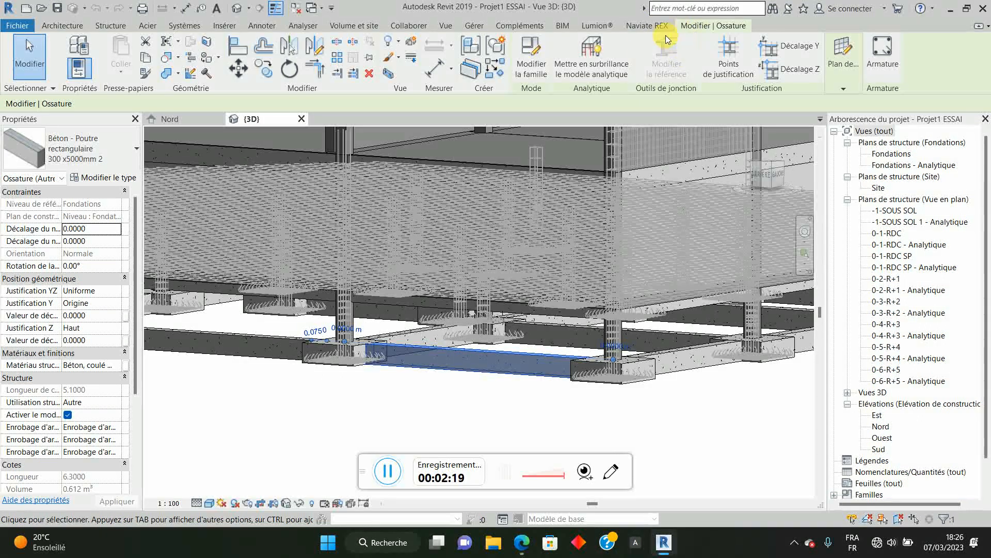
click(648, 29)
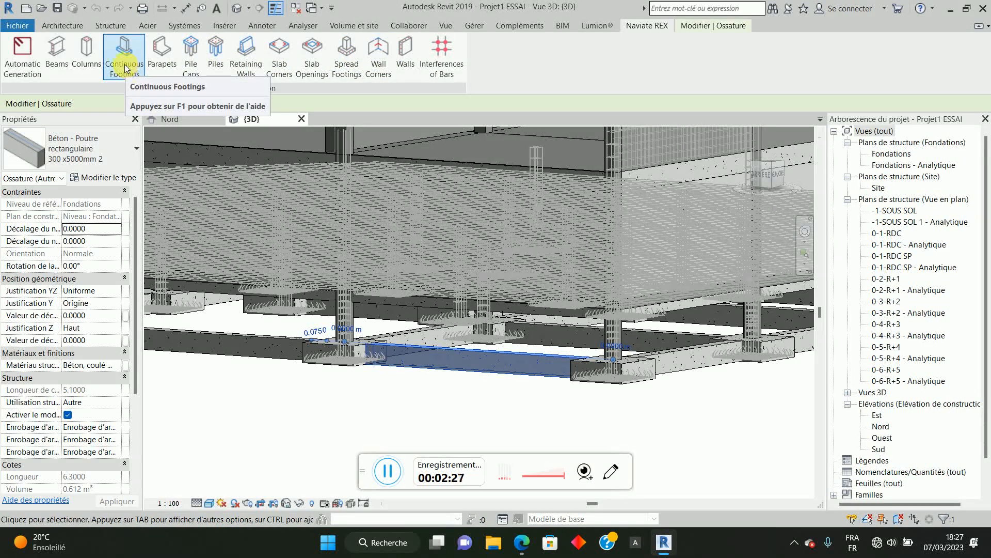
click(57, 51)
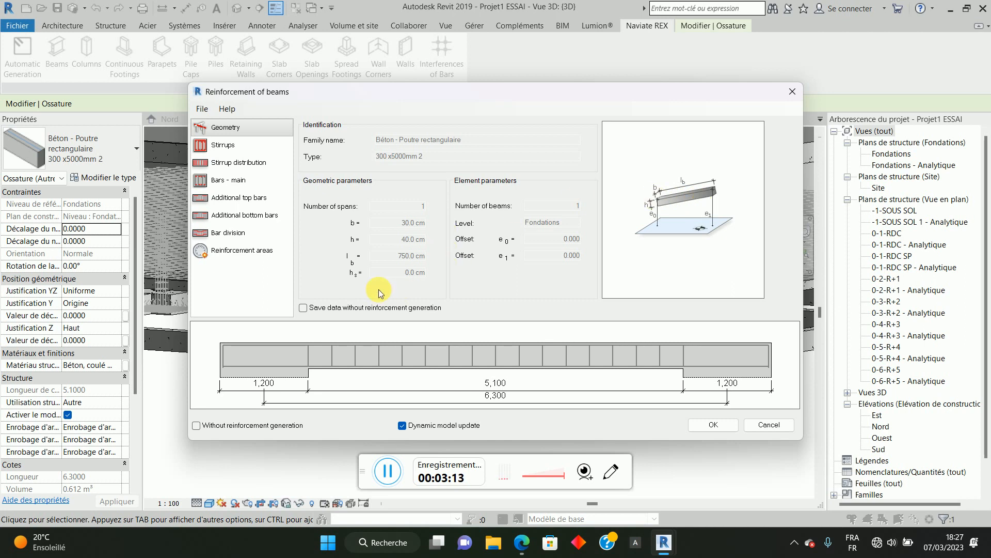
Step: Set the beam's stirrup bar to HA8 (Fe500)
click(216, 149)
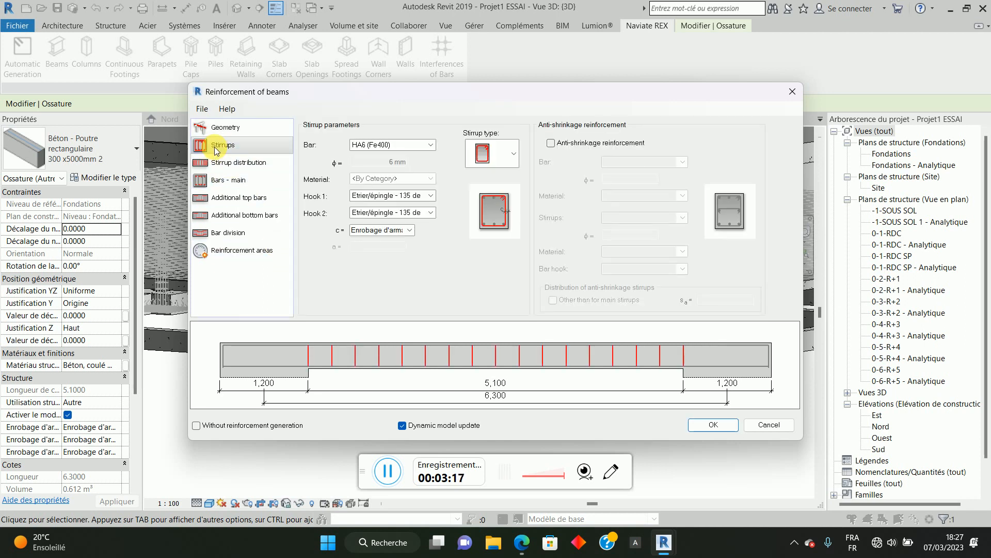
click(431, 148)
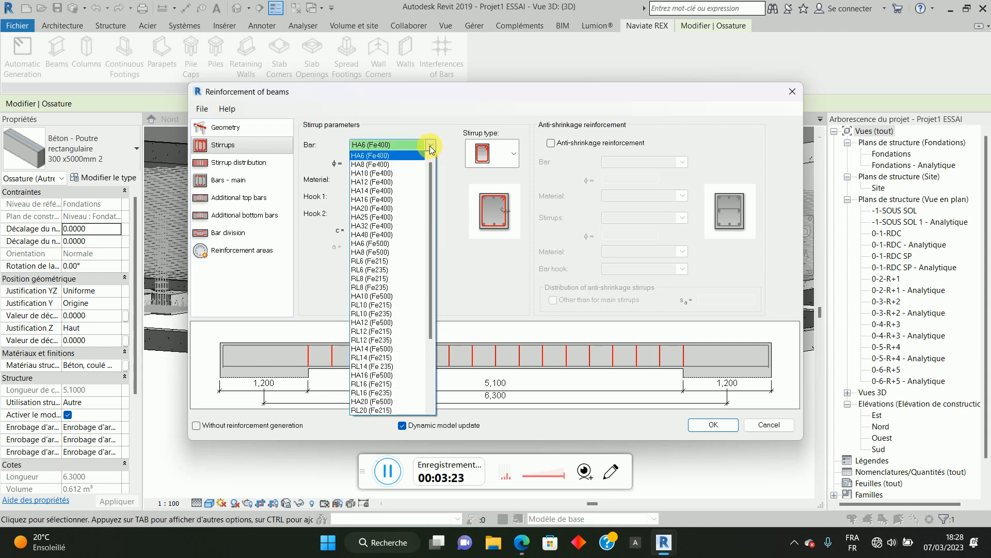
click(399, 165)
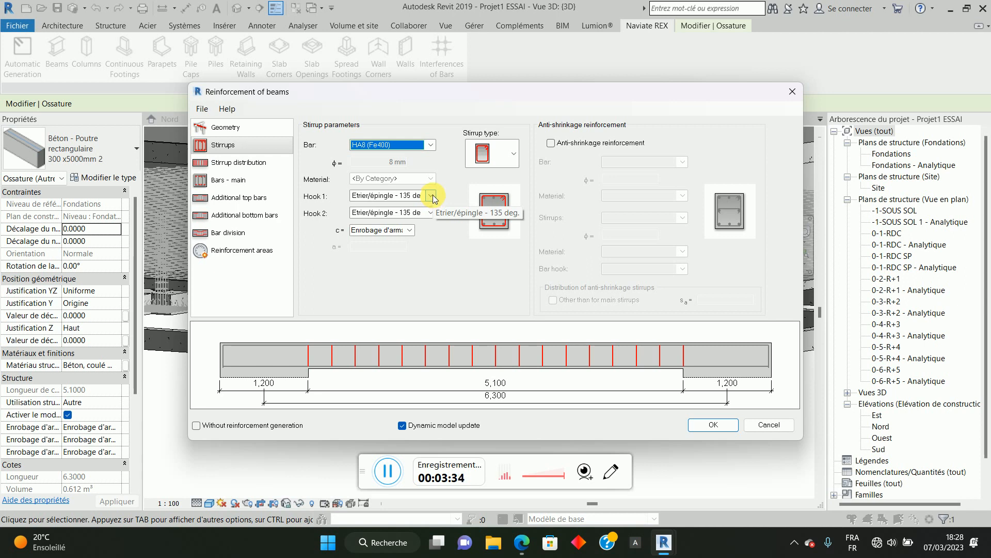
click(431, 145)
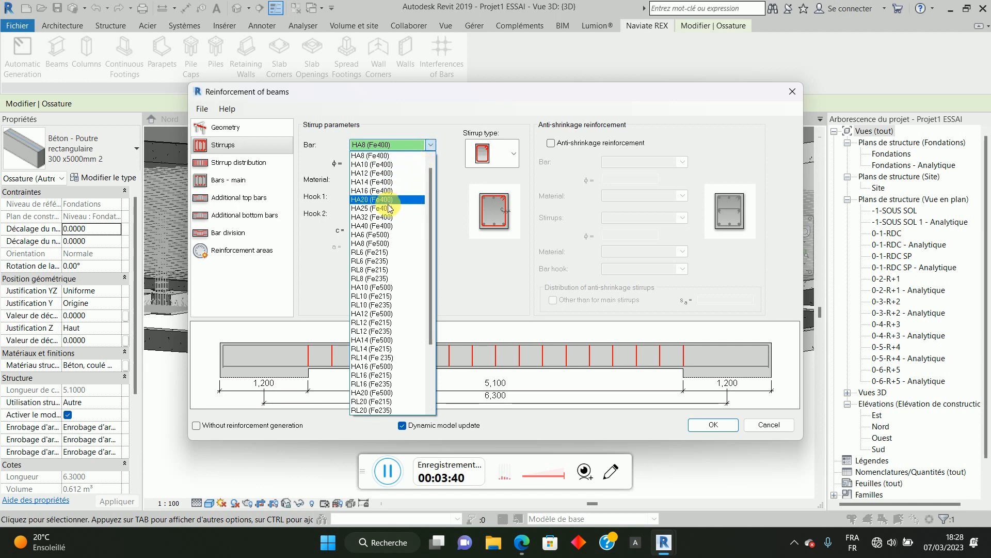
click(390, 244)
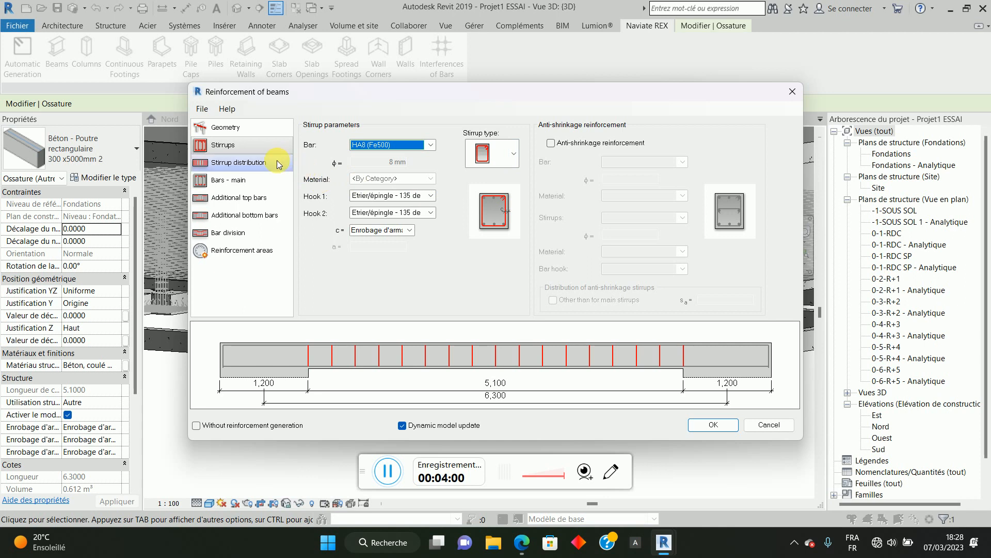
Step: Enable anti-shrinkage reinforcement for the beam and review the stirrup distribution settings
click(551, 143)
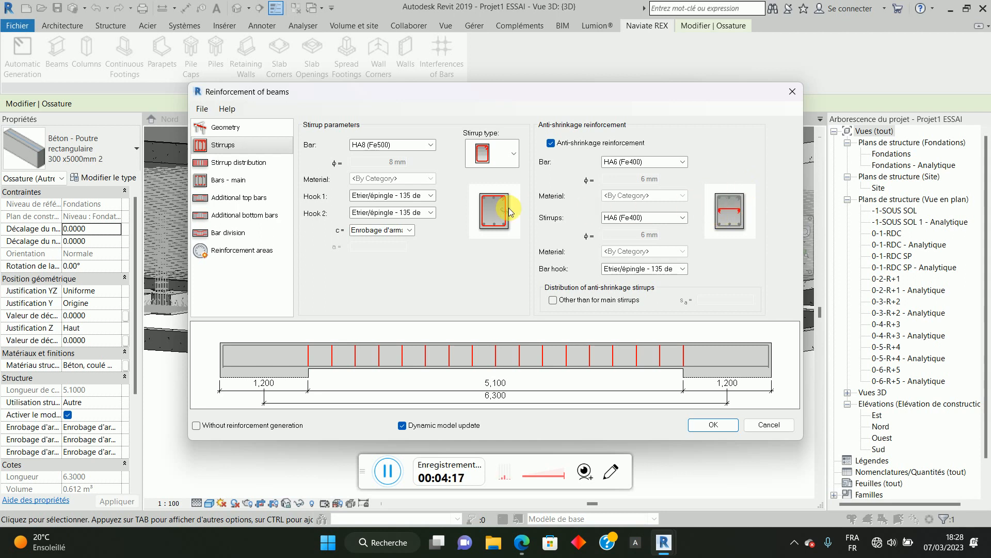
click(229, 164)
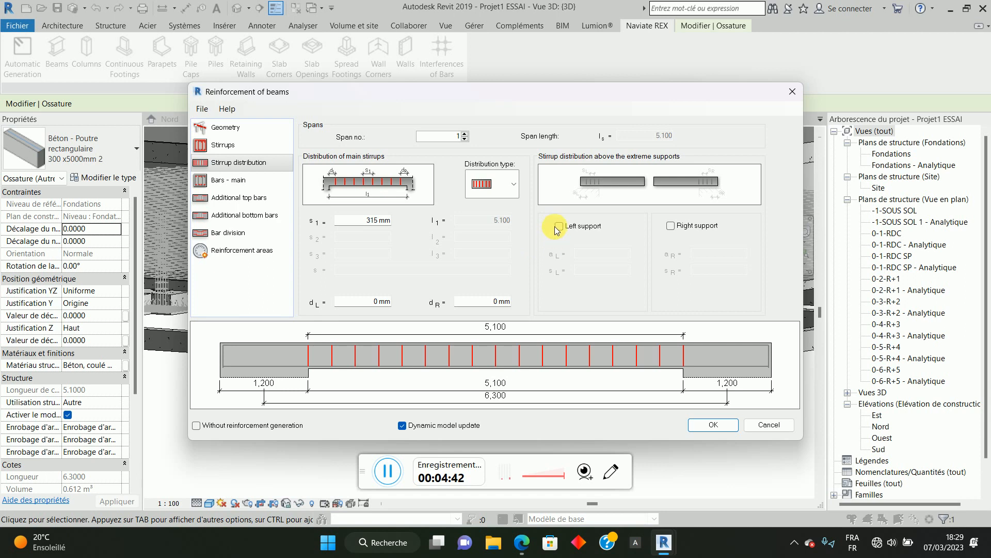
click(467, 136)
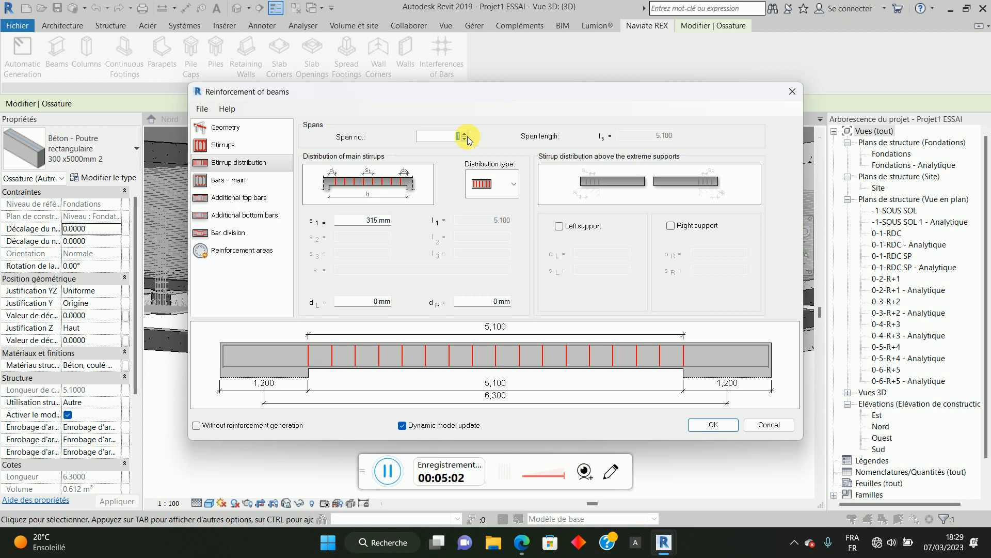
Step: Set both the lower and upper main bars of the beam to HA12 (Fe500)
click(260, 187)
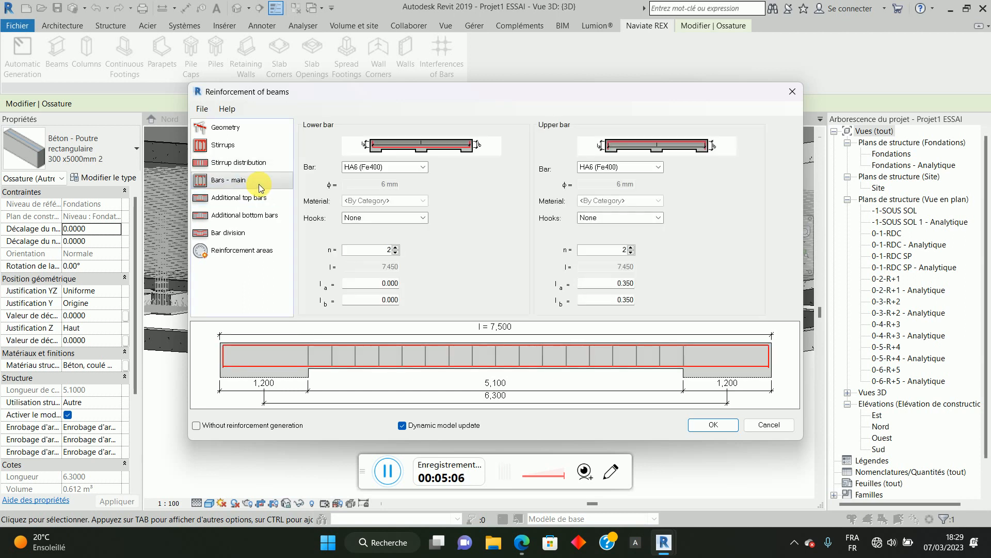
click(423, 167)
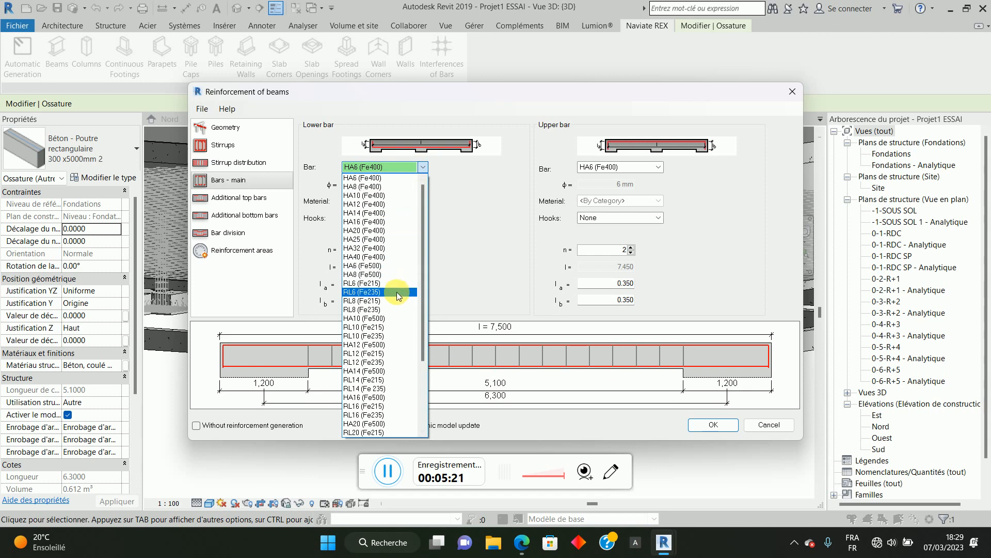
click(382, 345)
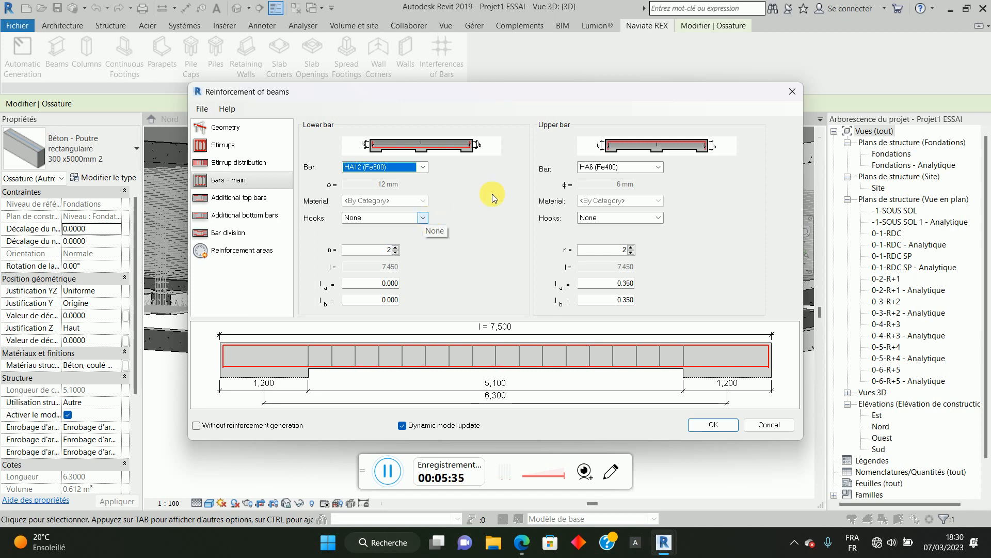
click(658, 168)
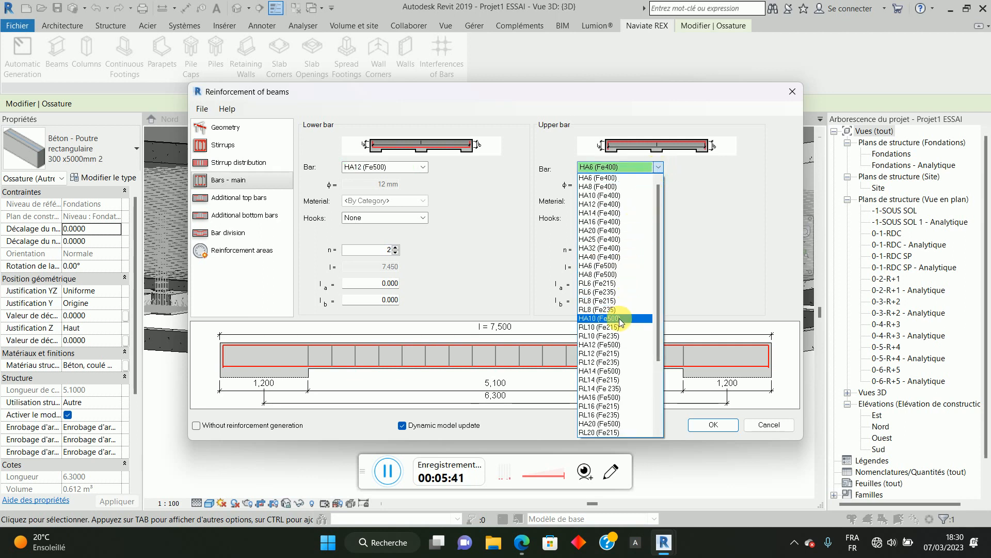
click(609, 344)
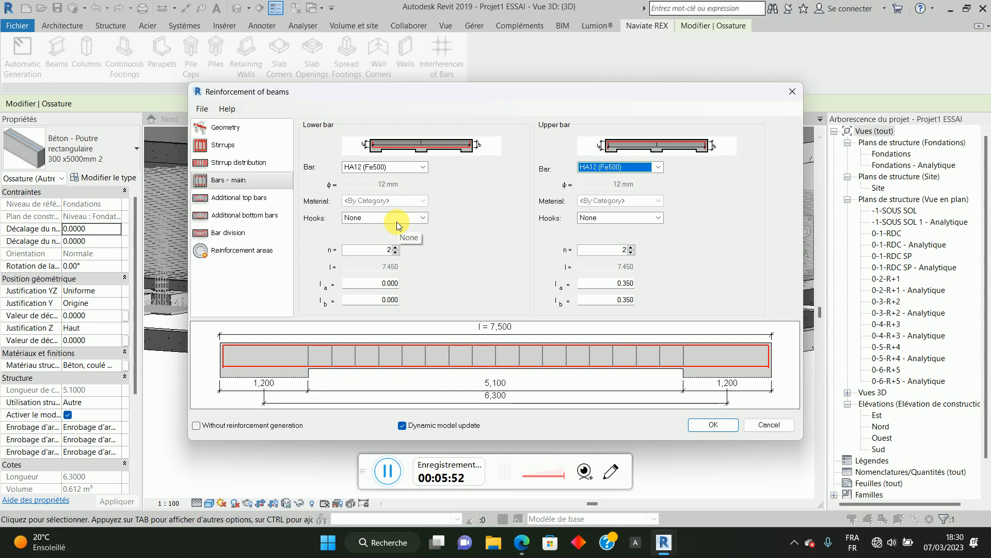
Step: Add additional top bars above both extreme supports of the beam and set each to HA12 (Fe500)
click(271, 199)
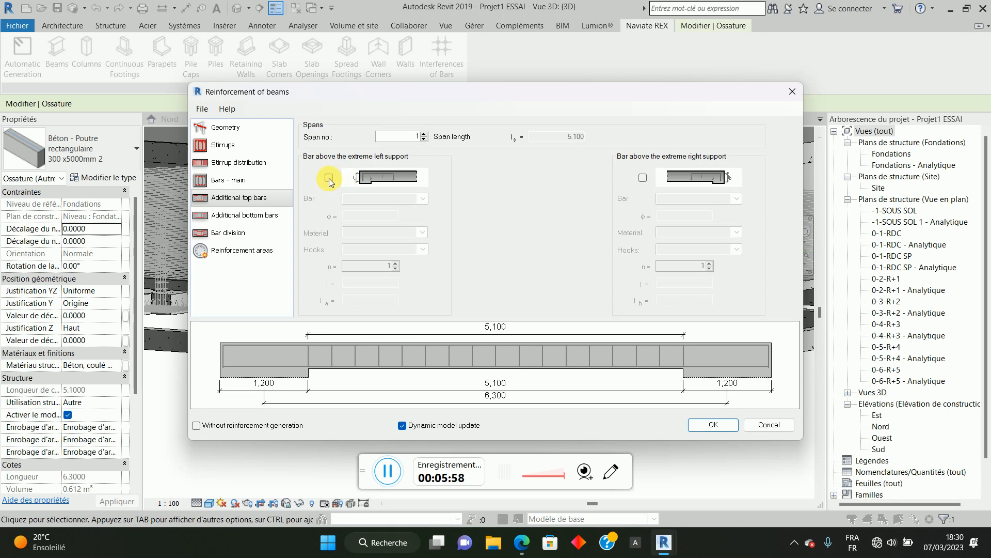
click(328, 179)
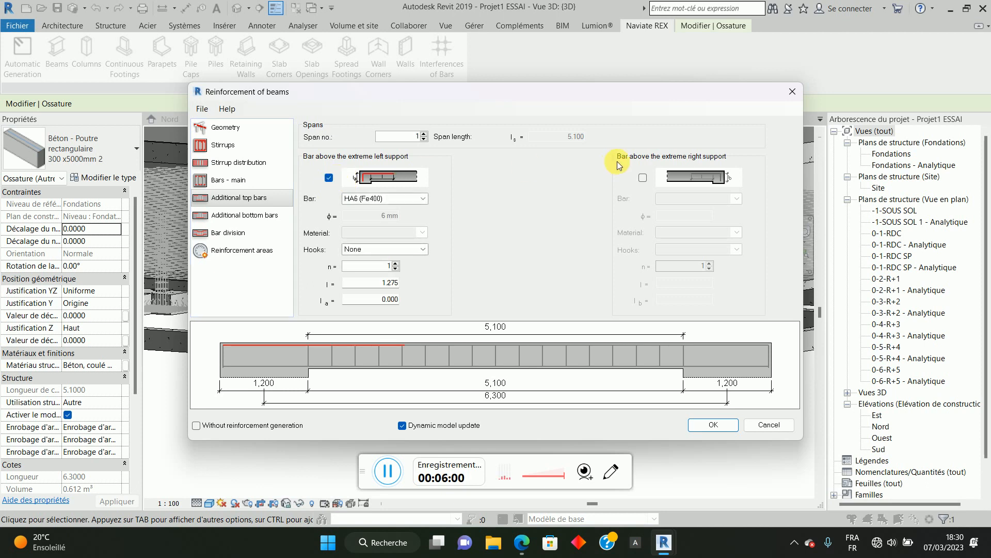
click(643, 178)
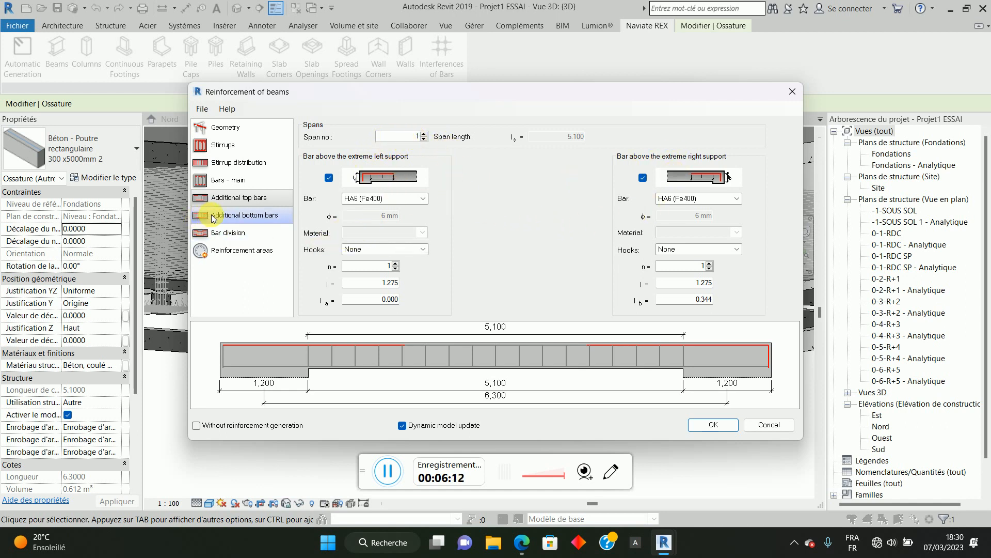
click(424, 199)
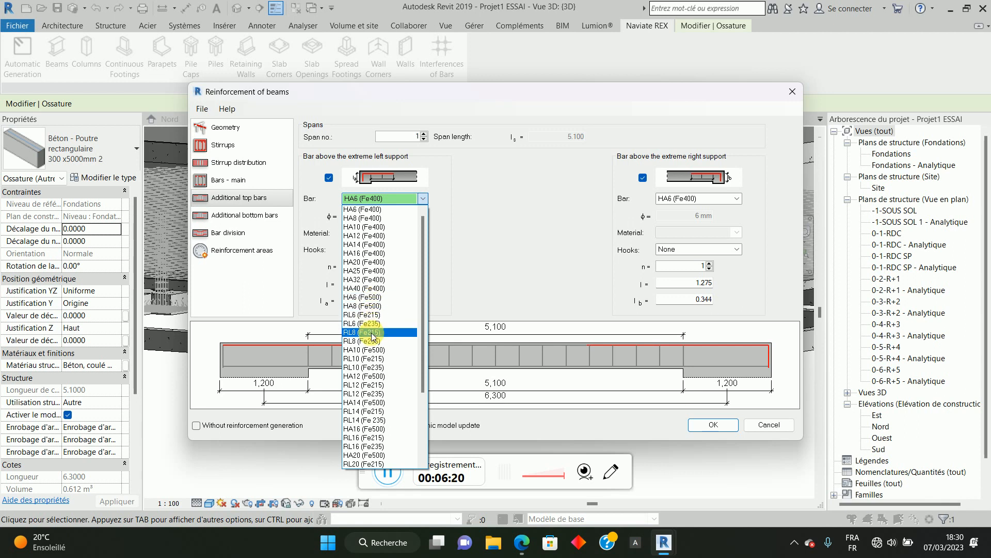
click(380, 378)
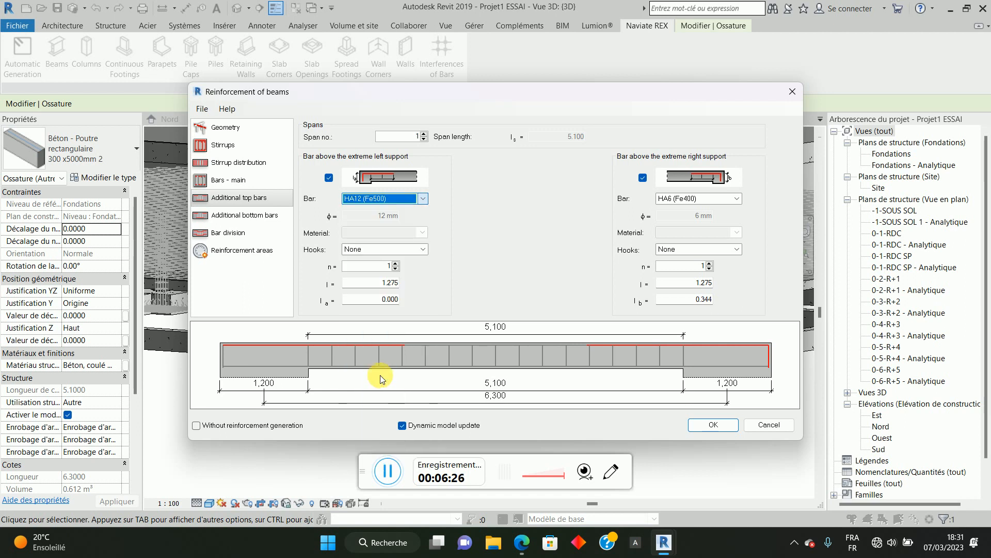
click(736, 198)
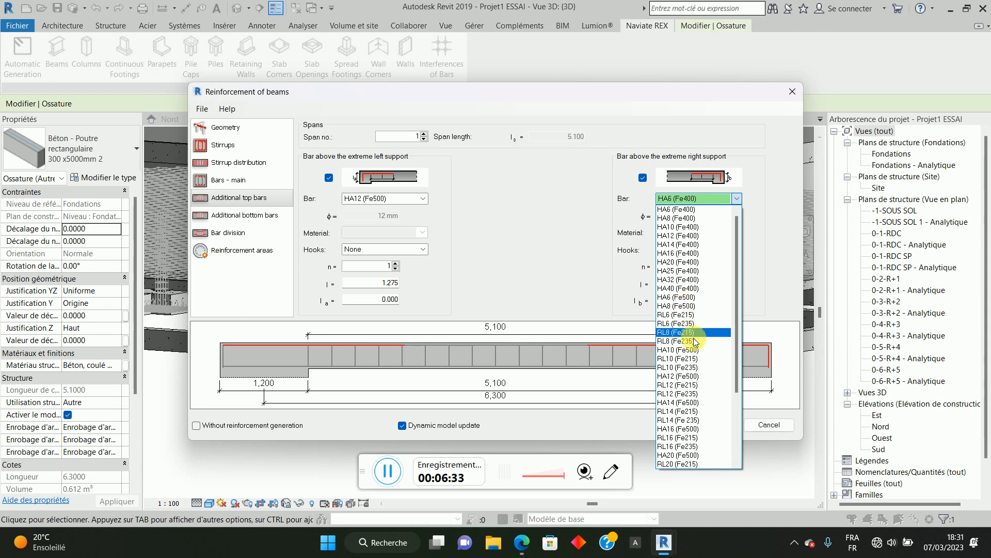
click(696, 376)
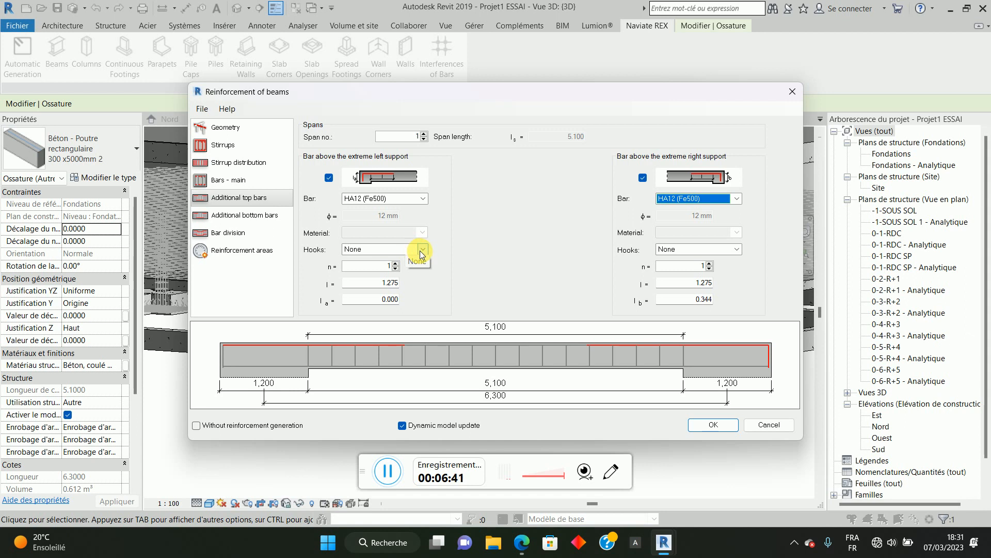
Step: Enable additional bottom bars at the extreme left support, in the span and at the extreme right support
click(272, 216)
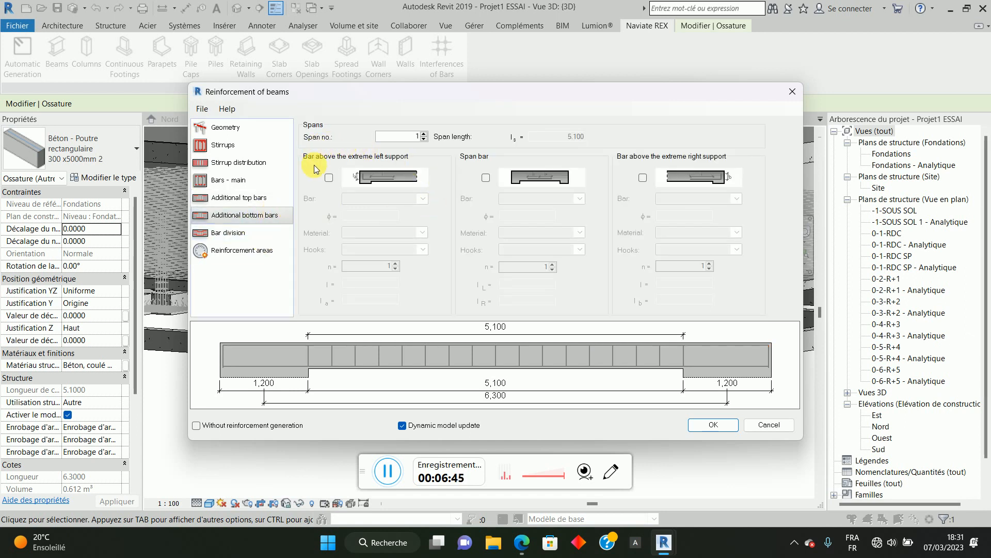
click(329, 177)
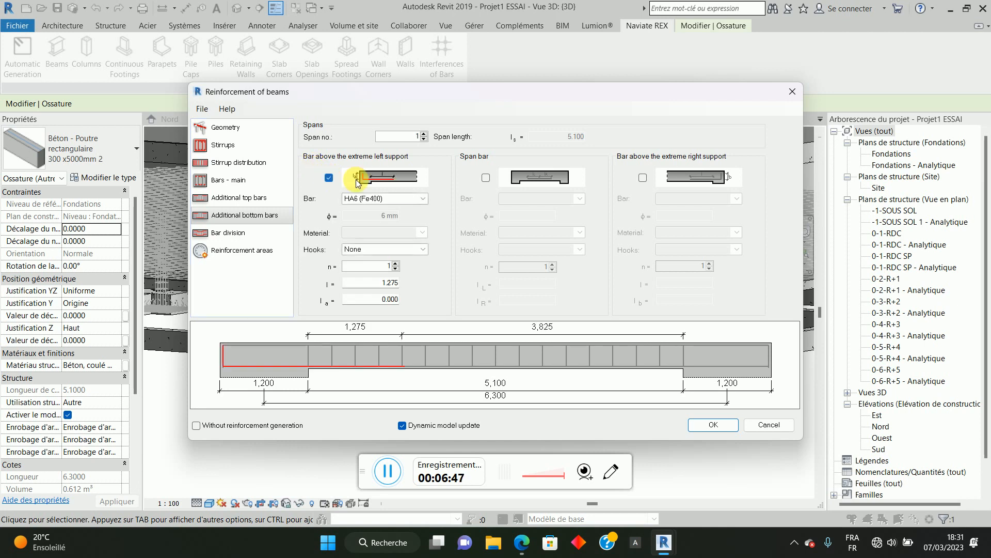
click(485, 178)
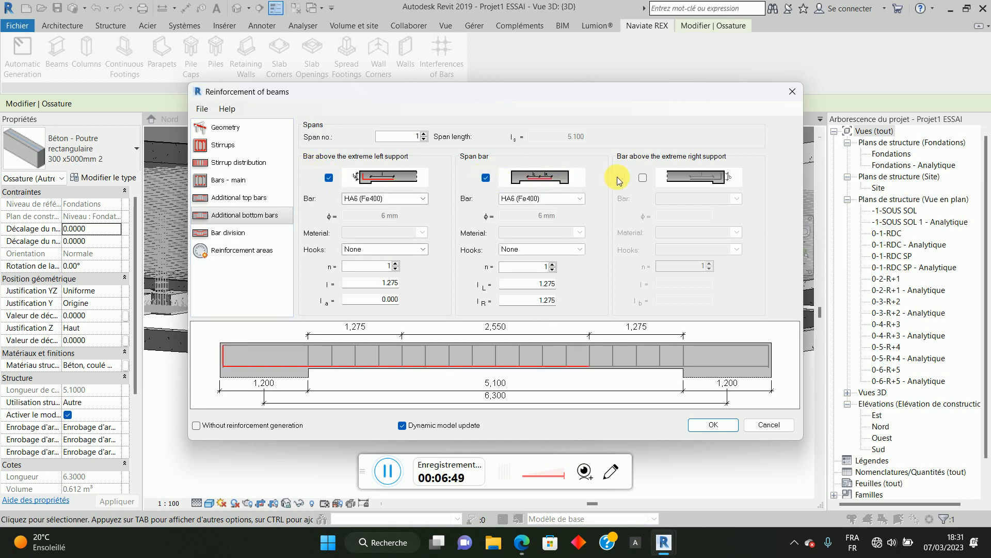
click(643, 179)
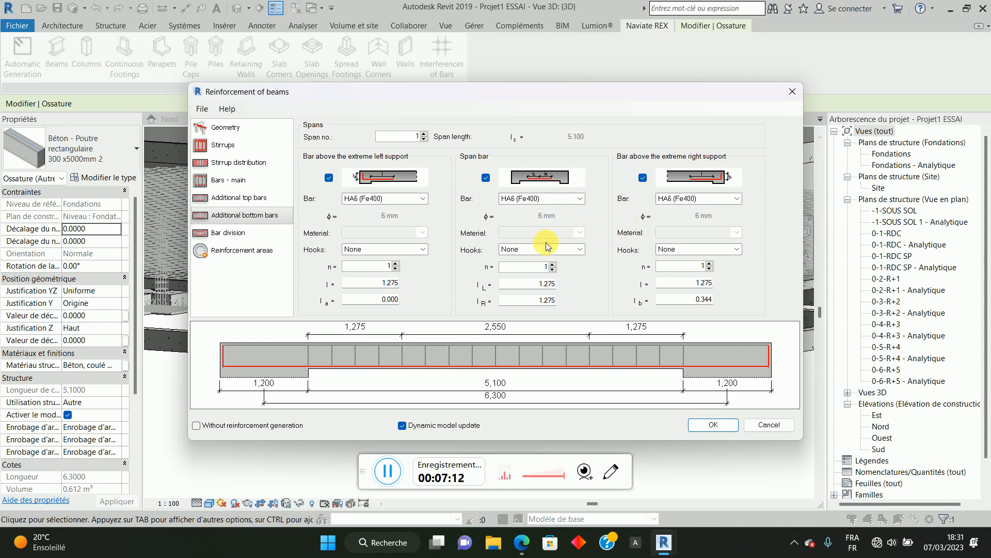
Step: Set the additional bottom bars at the left support, span and right support all to HA12 (Fe500)
click(424, 200)
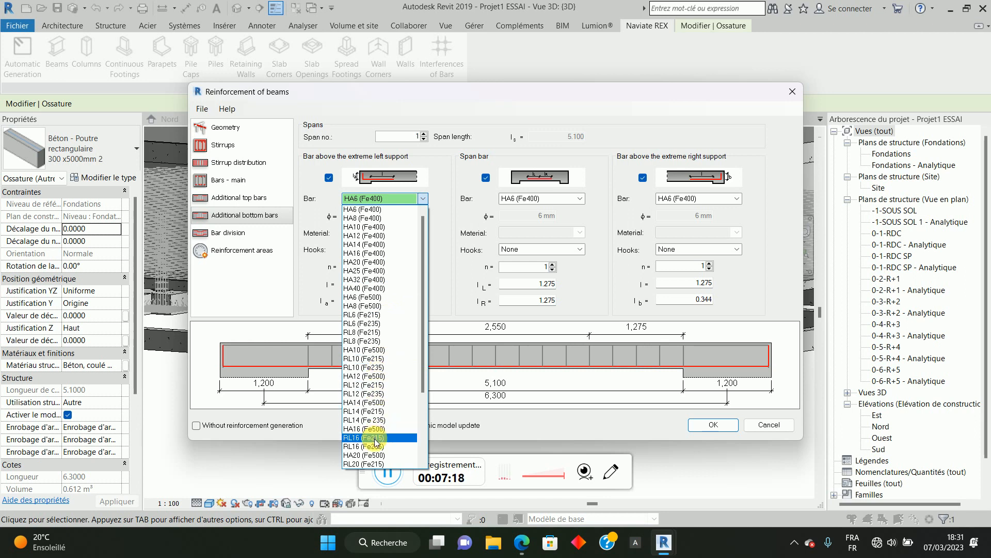
scroll(378, 443, down, 1)
scroll(377, 443, down, 2)
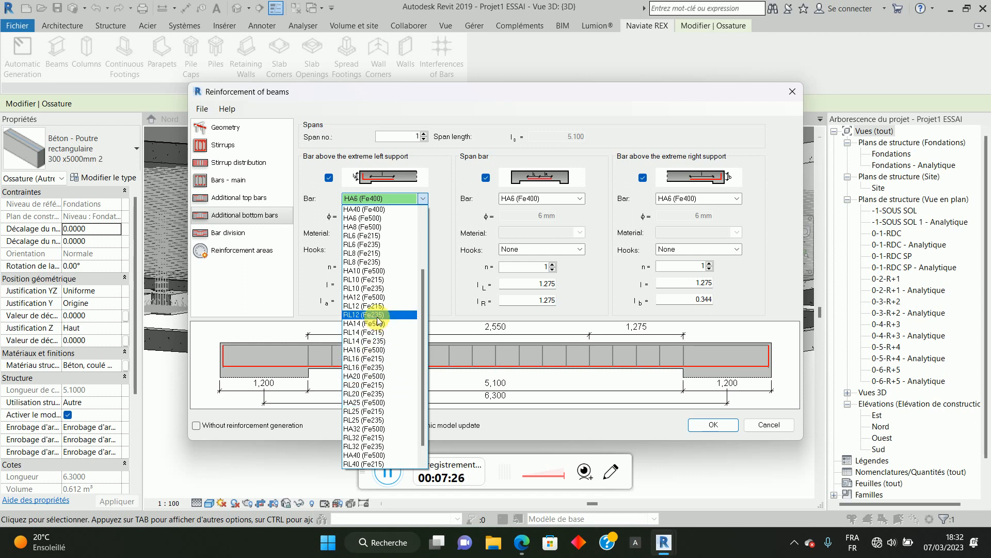
click(379, 297)
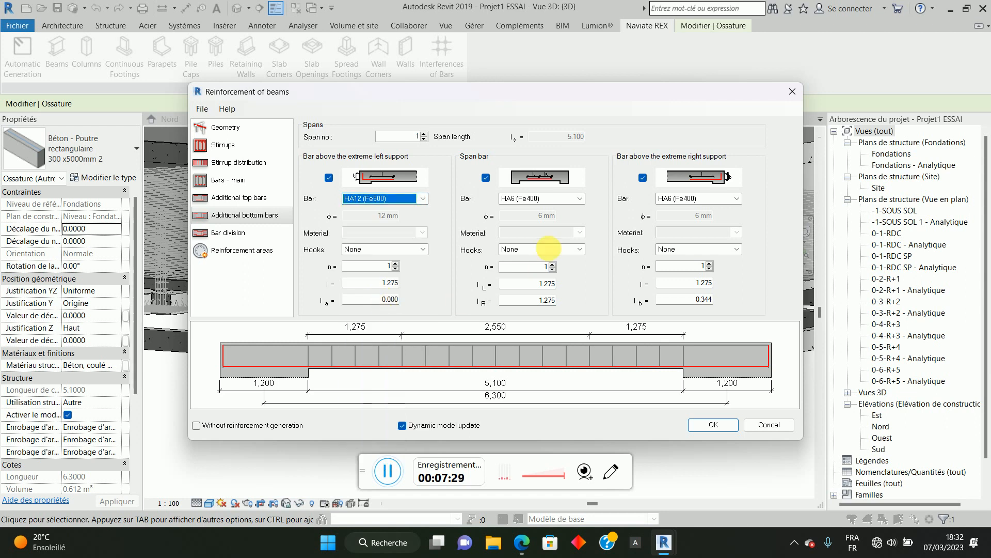
click(581, 199)
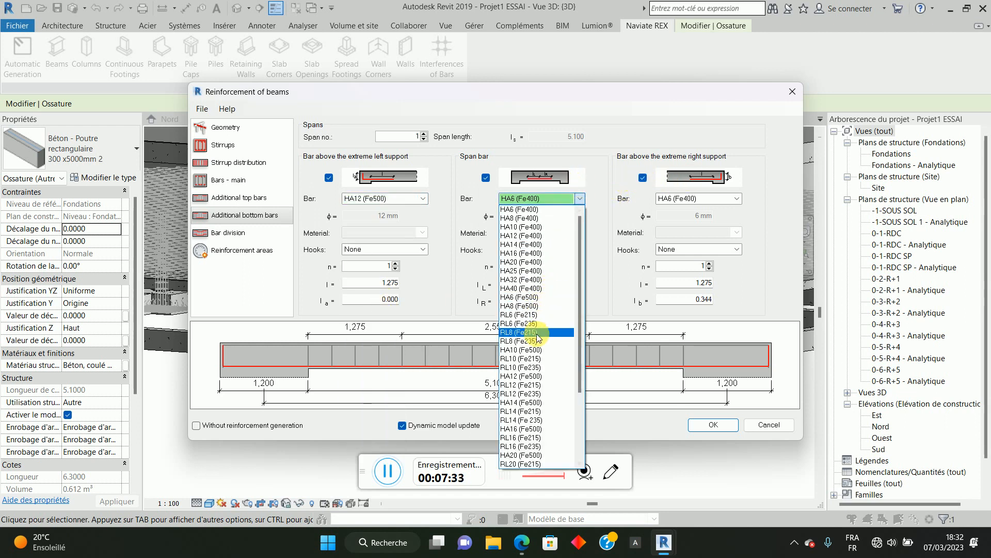
click(539, 376)
click(739, 199)
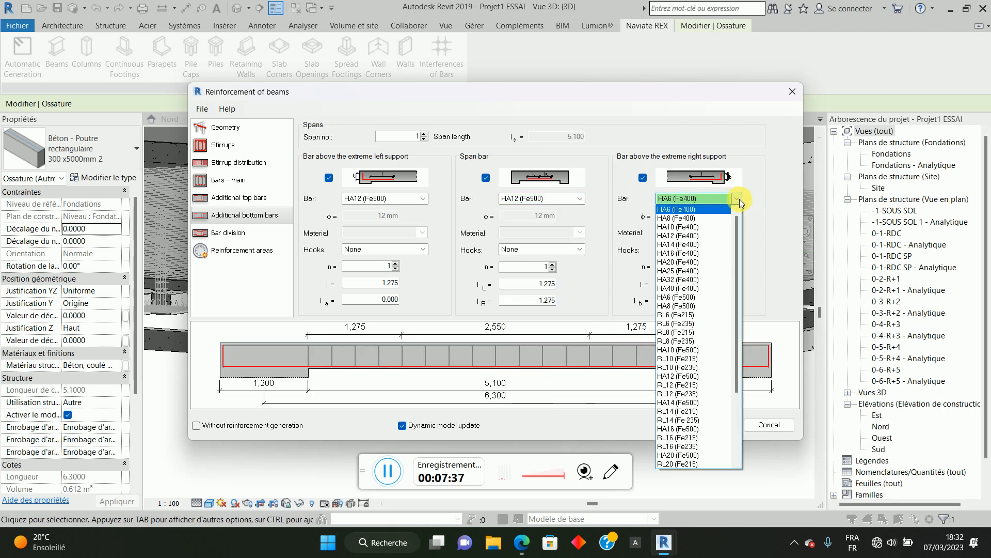
click(694, 376)
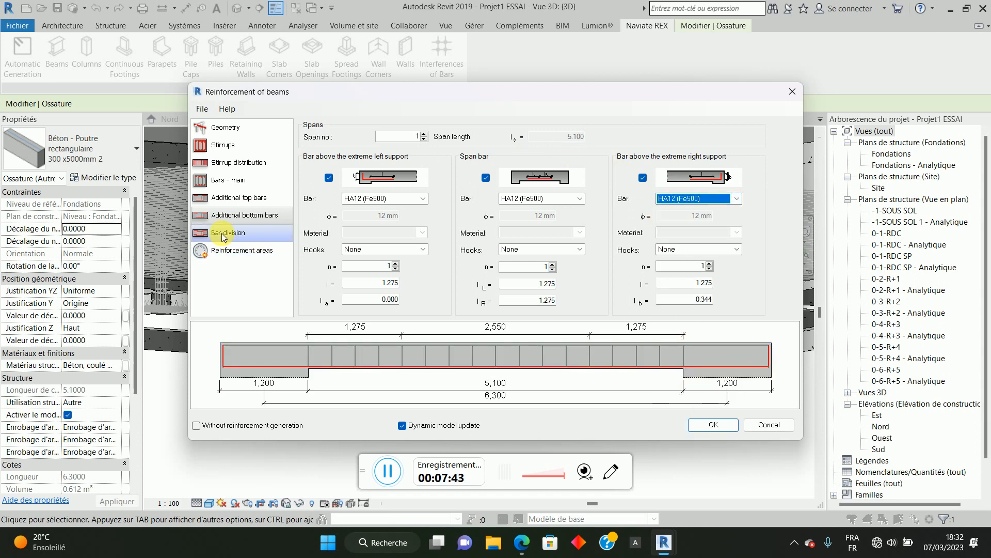
Step: Review the bar division and stirrup settings, and generate the beam's reinforcement
click(244, 235)
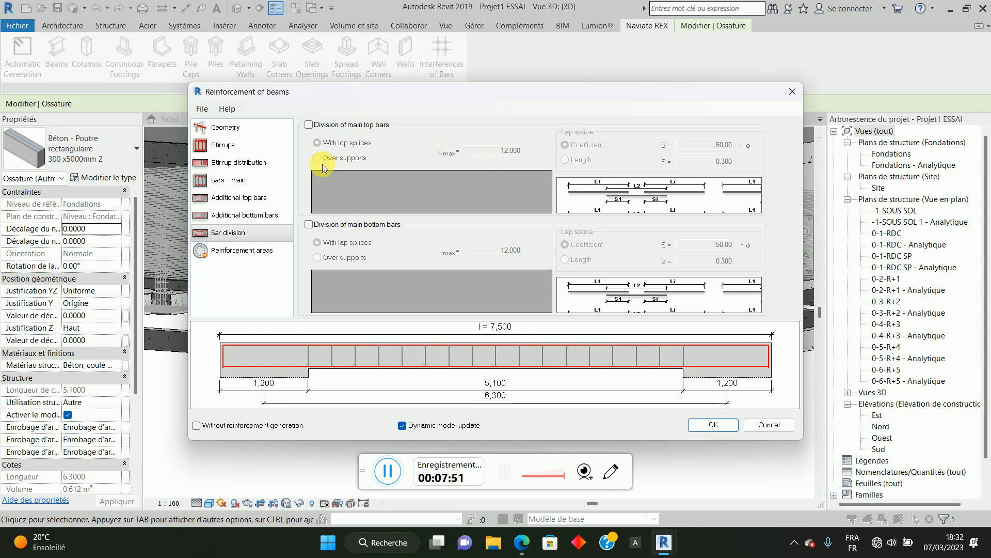
click(232, 146)
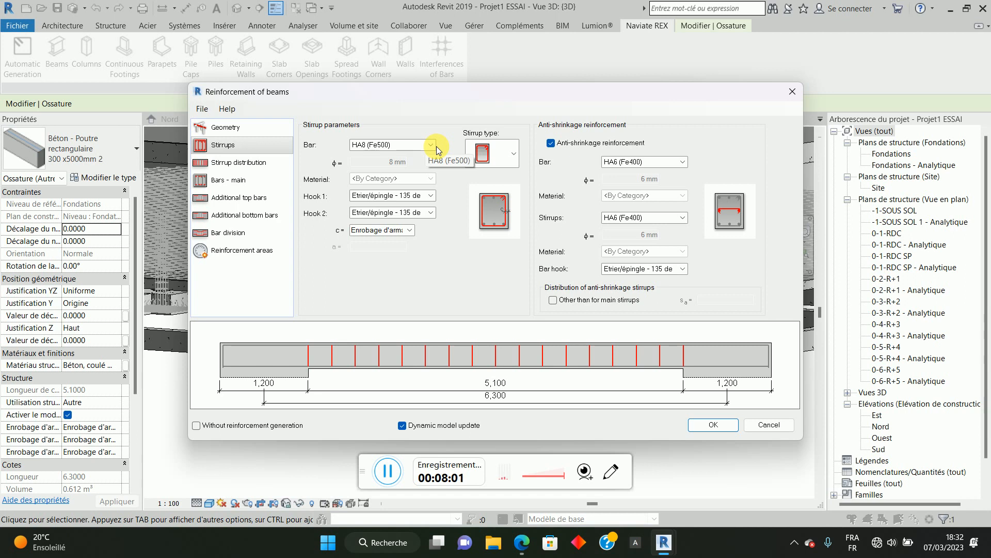
click(707, 424)
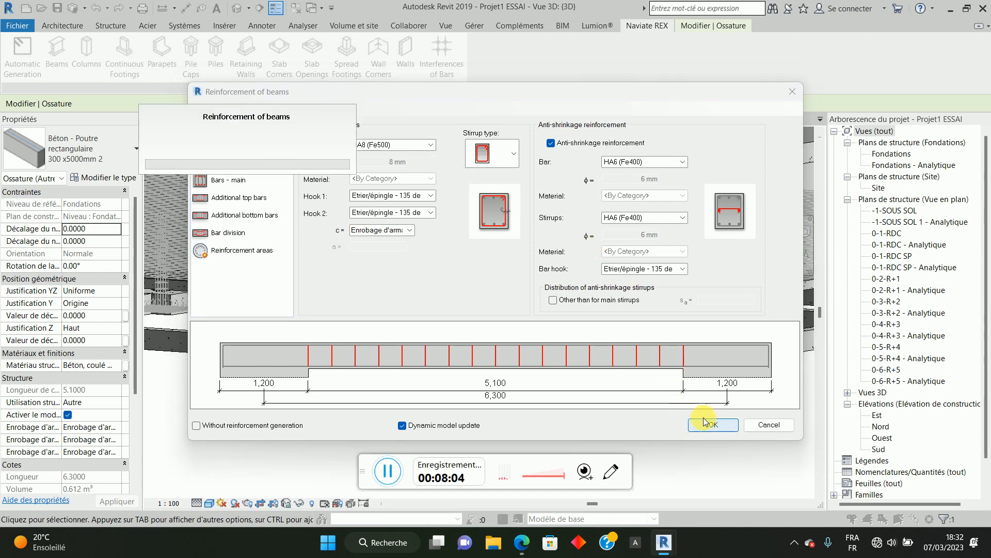
click(715, 431)
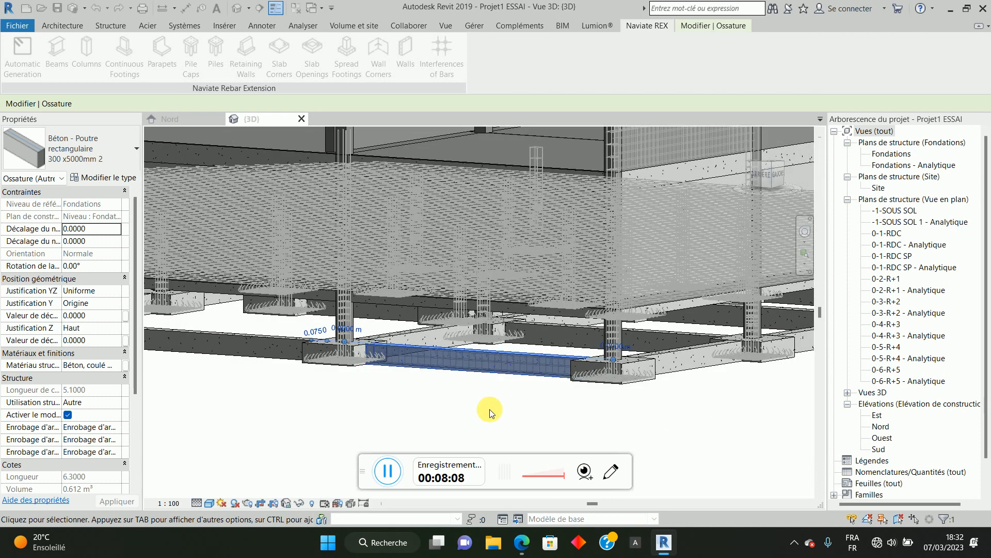
Step: Examine the generated stirrups and longitudinal bars inside the foundation beam up close and from the rear
scroll(482, 376, up, 5)
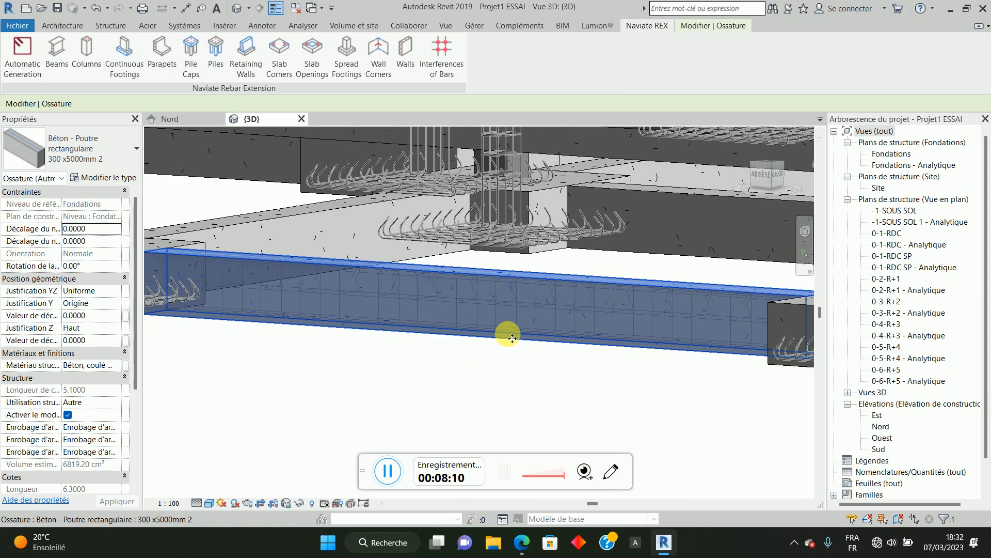
scroll(512, 338, up, 5)
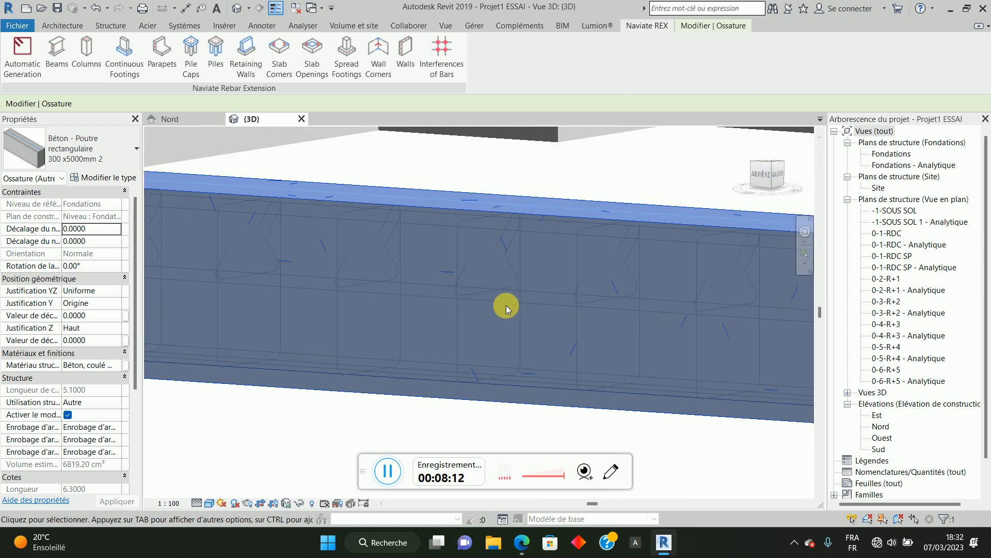
scroll(454, 294, up, 3)
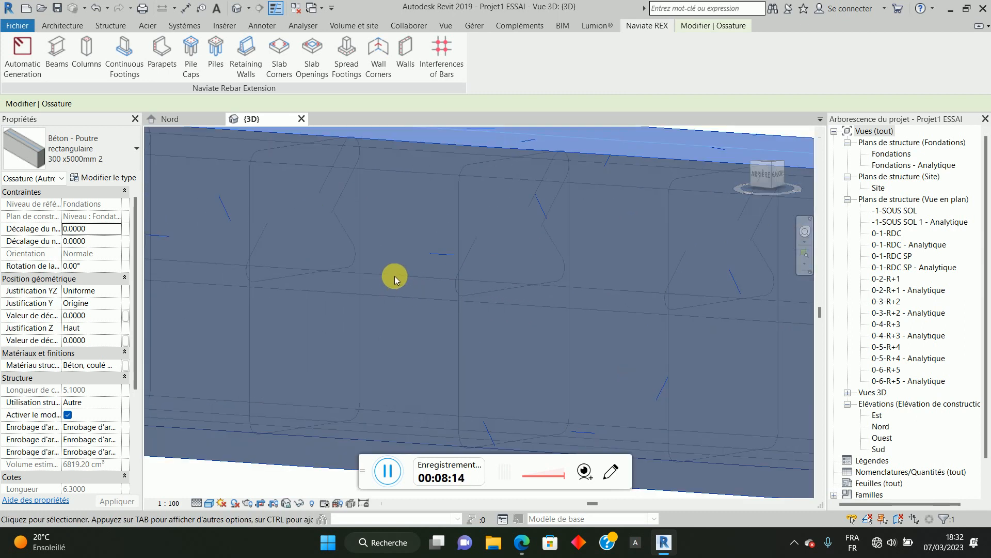
scroll(394, 276, down, 6)
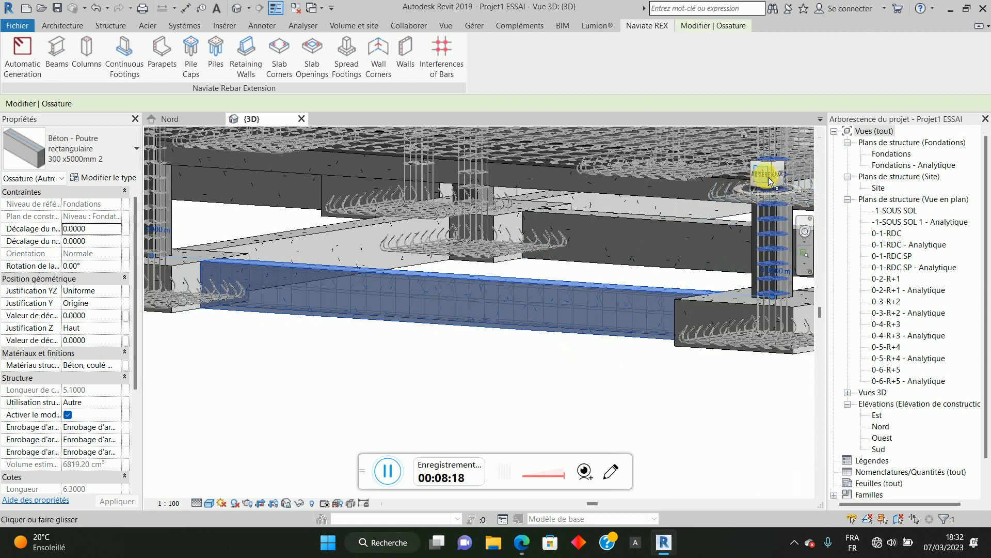
drag(769, 178, 814, 185)
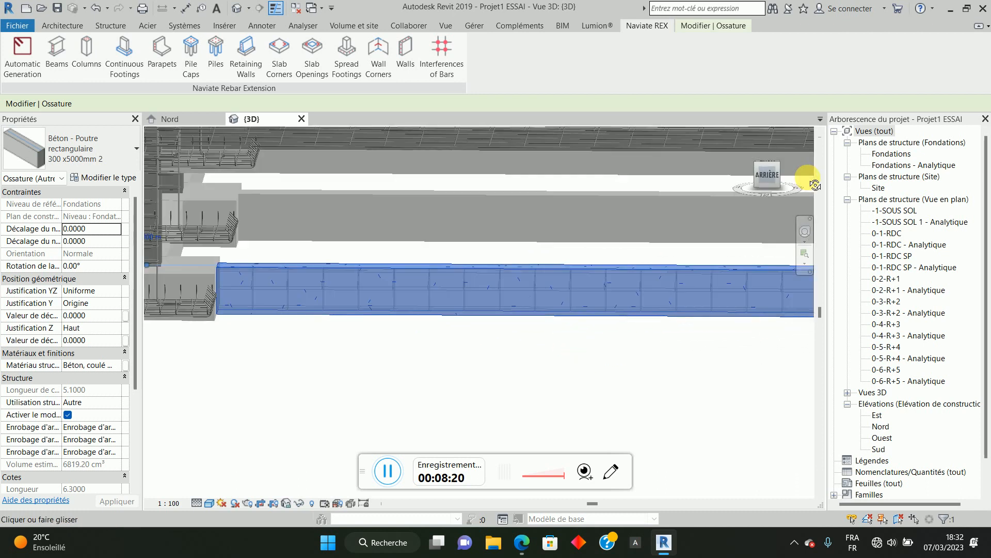
click(512, 359)
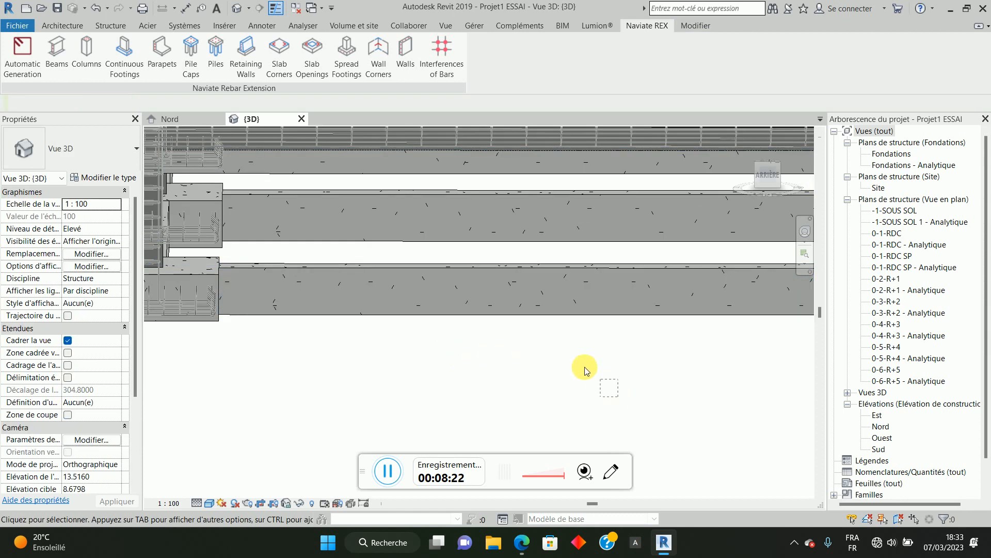
Step: Select the lowest foundation beam together with the reinforcement inside it
drag(585, 371, 428, 256)
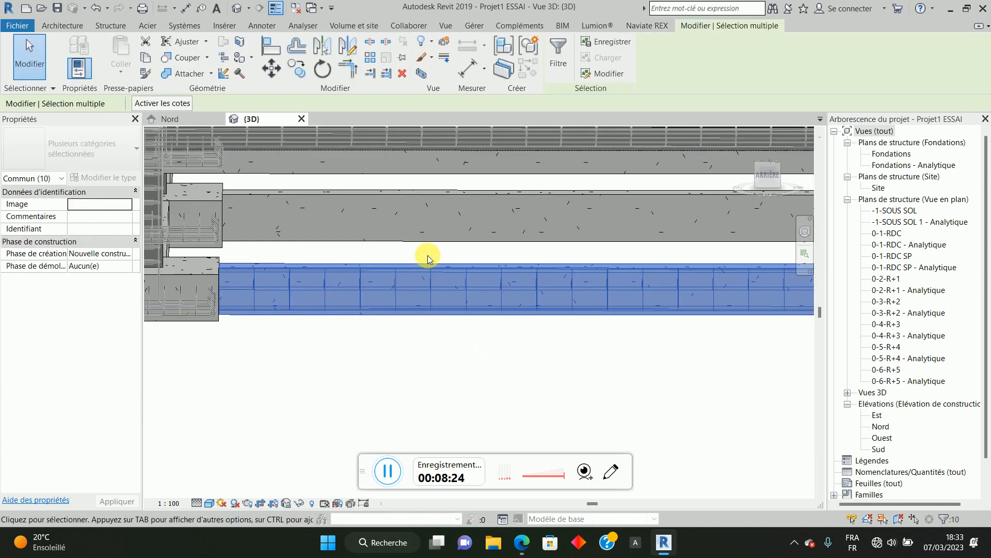
scroll(428, 256, down, 1)
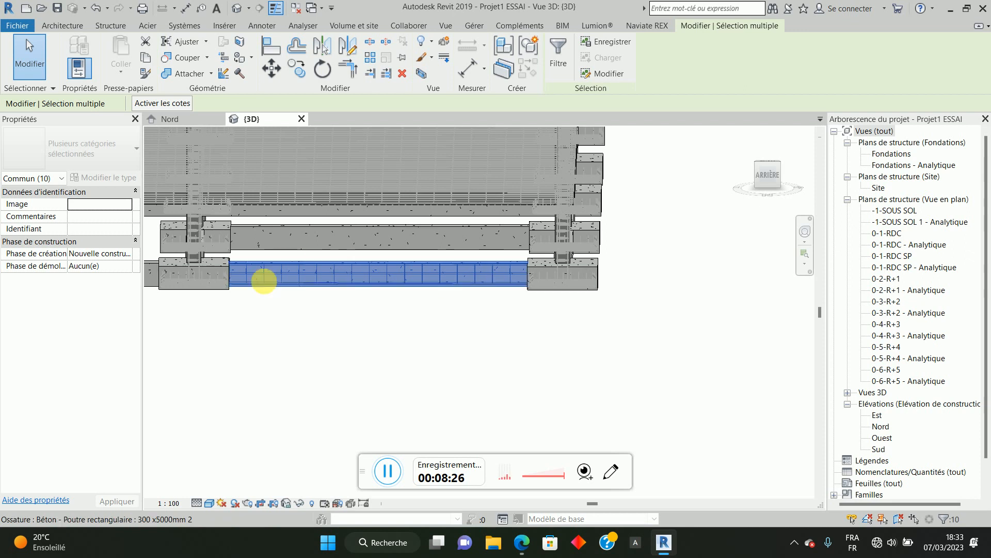
scroll(260, 259, up, 2)
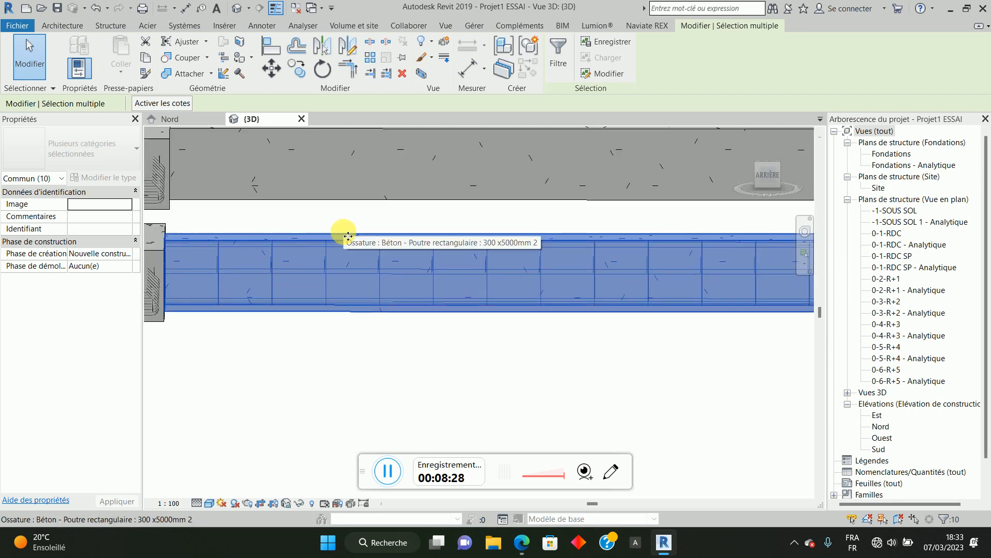
scroll(349, 237, down, 1)
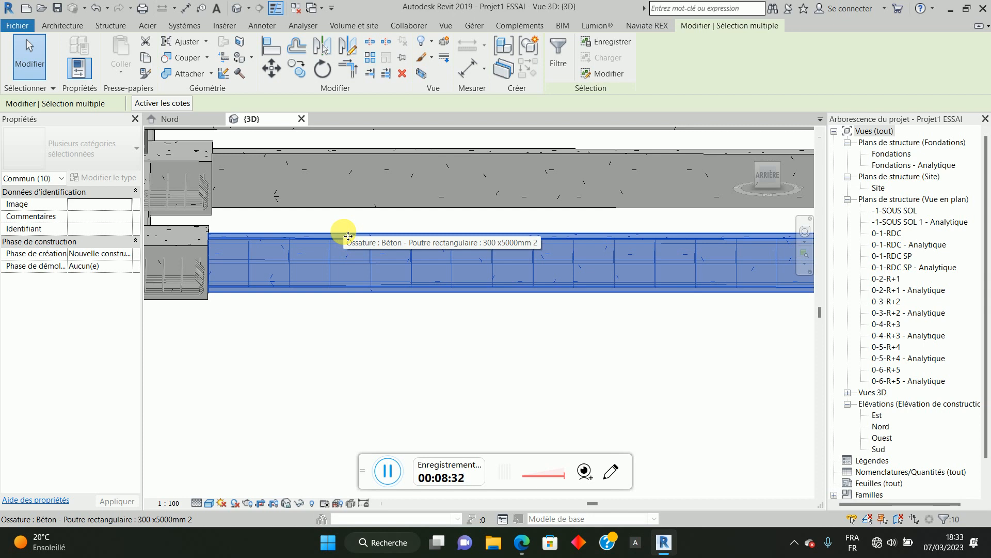
scroll(591, 283, down, 1)
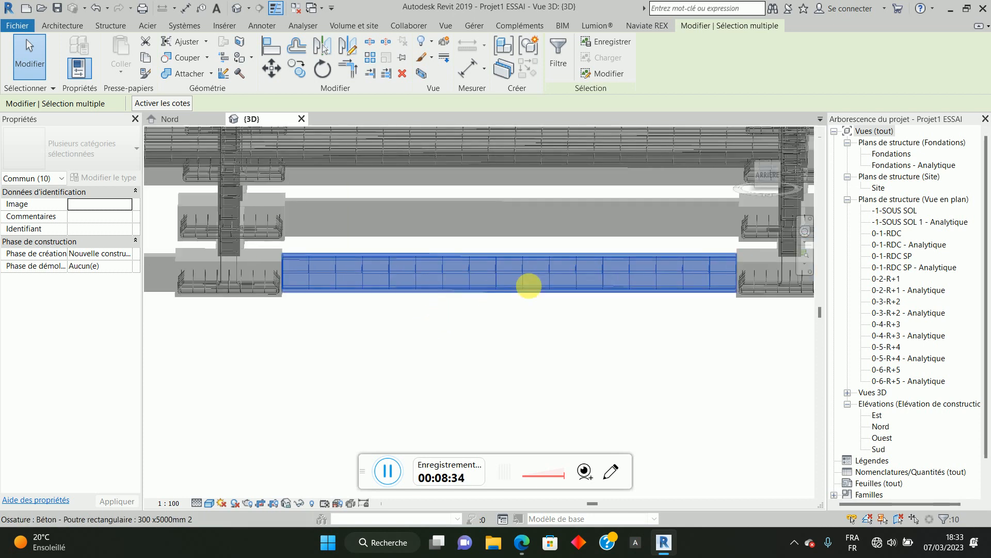
scroll(642, 250, up, 1)
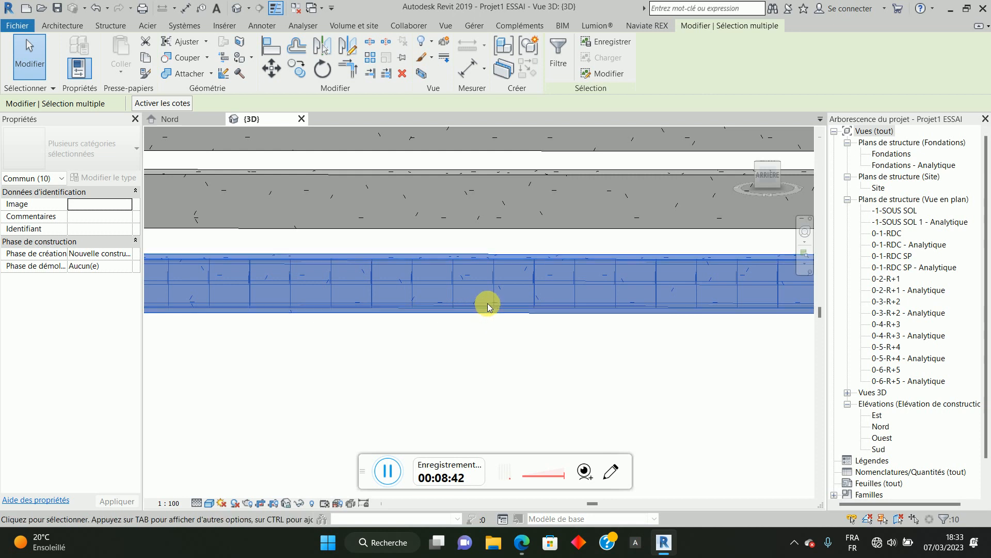
Step: Filter the selection so that only the Armature à béton category remains selected
click(560, 54)
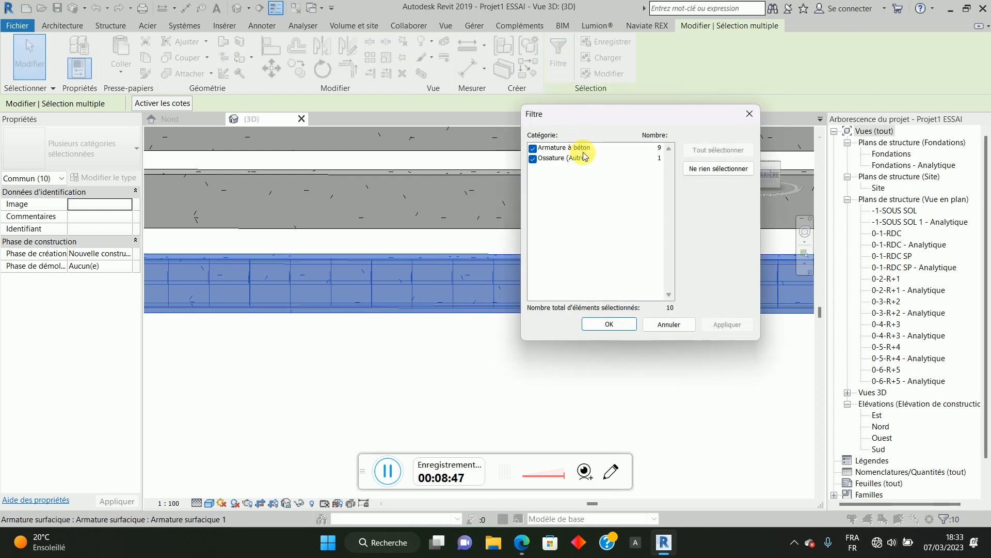
click(717, 171)
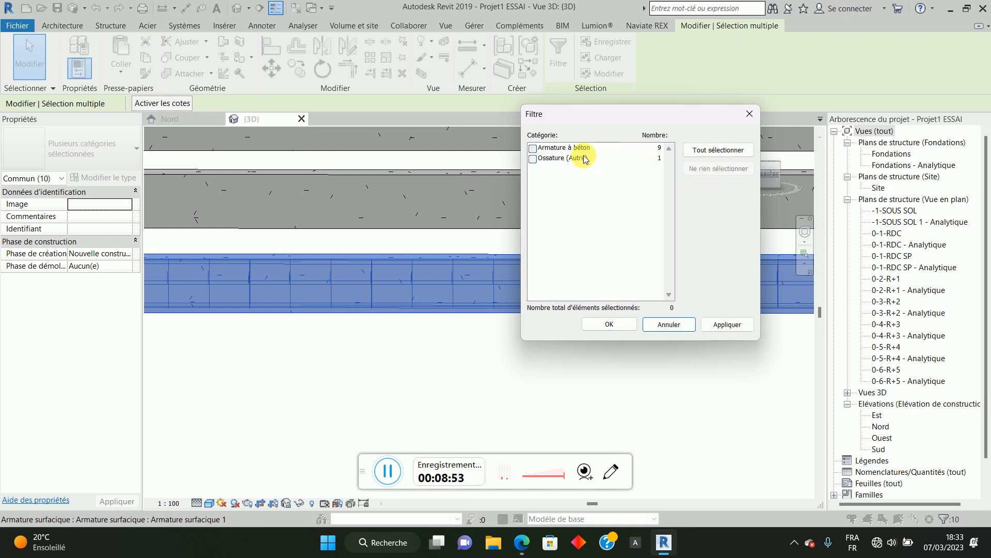
click(532, 149)
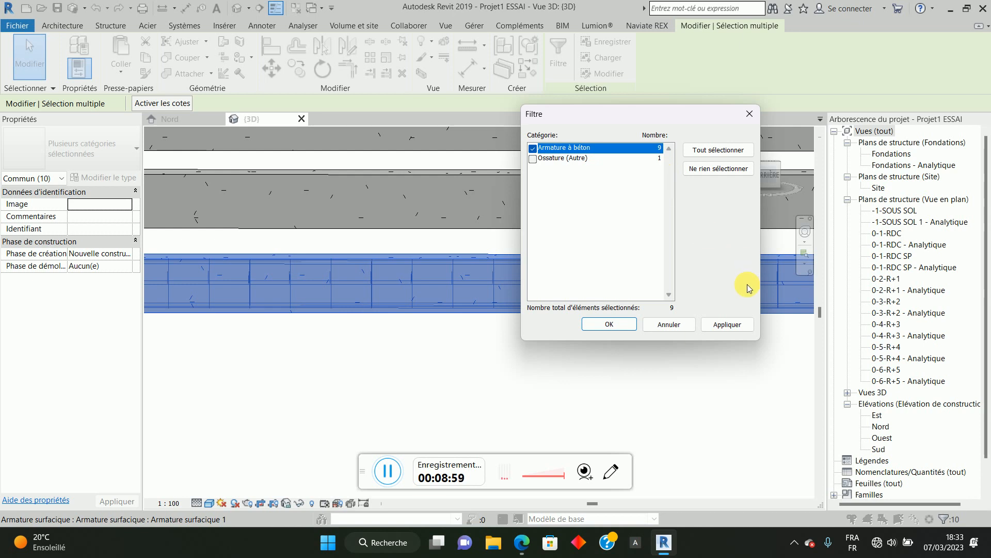
click(739, 327)
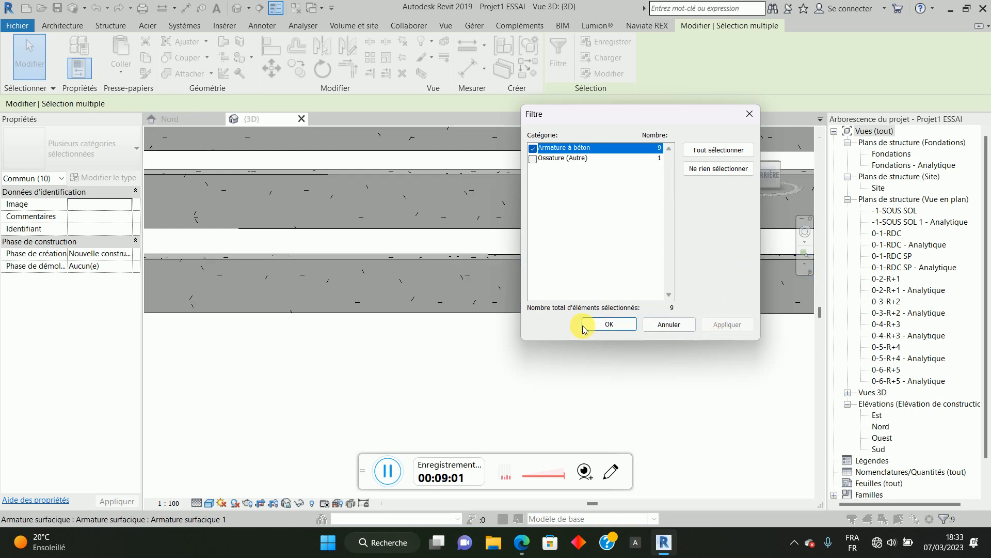
click(608, 324)
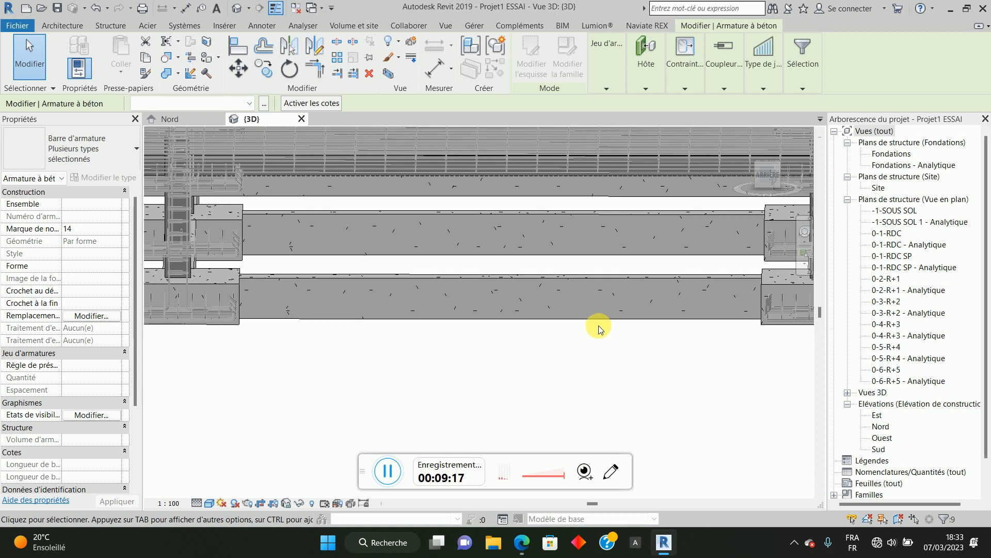
Step: Set the selected rebar's view visibility states to show unobscured and as solid in the {3D} and Modèle analytique 3D views
click(101, 417)
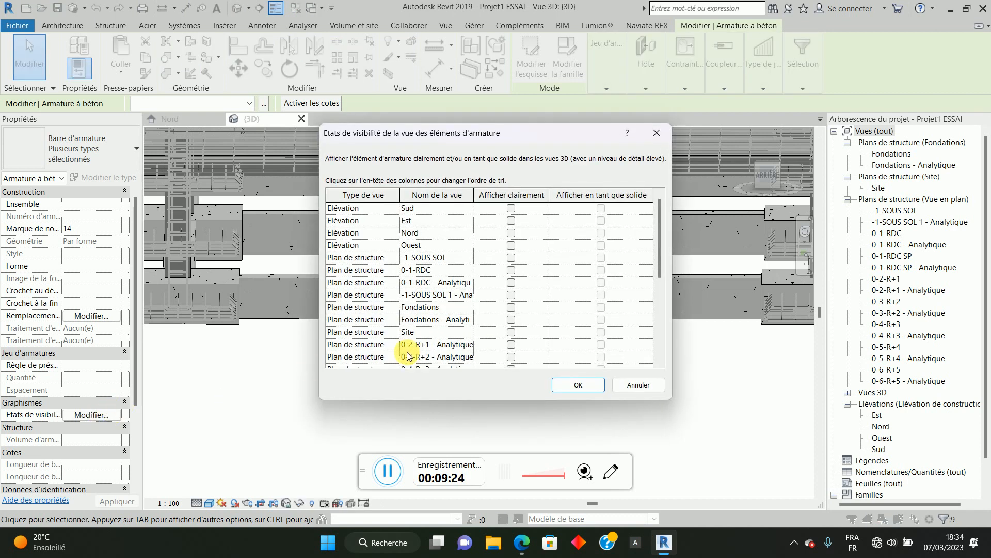
scroll(413, 357, down, 5)
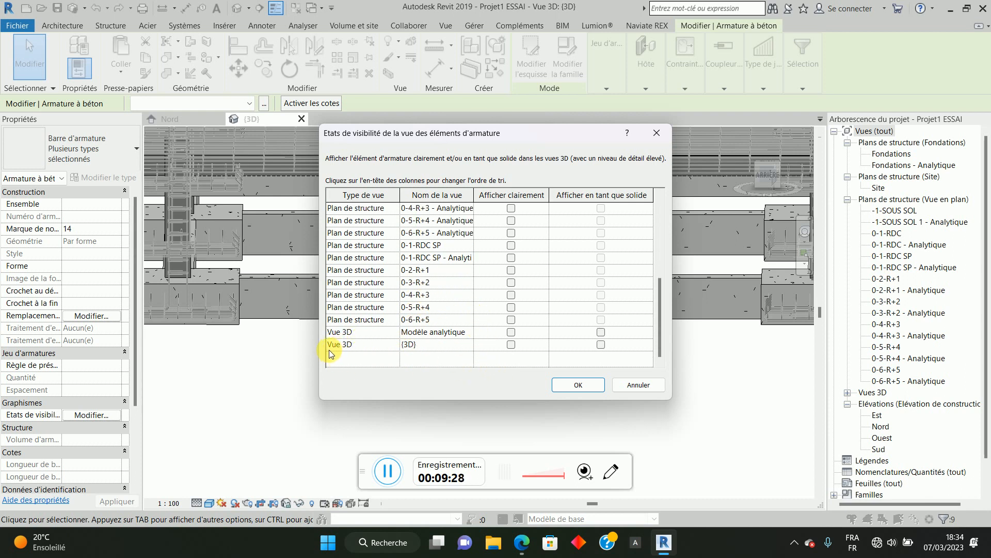
click(512, 345)
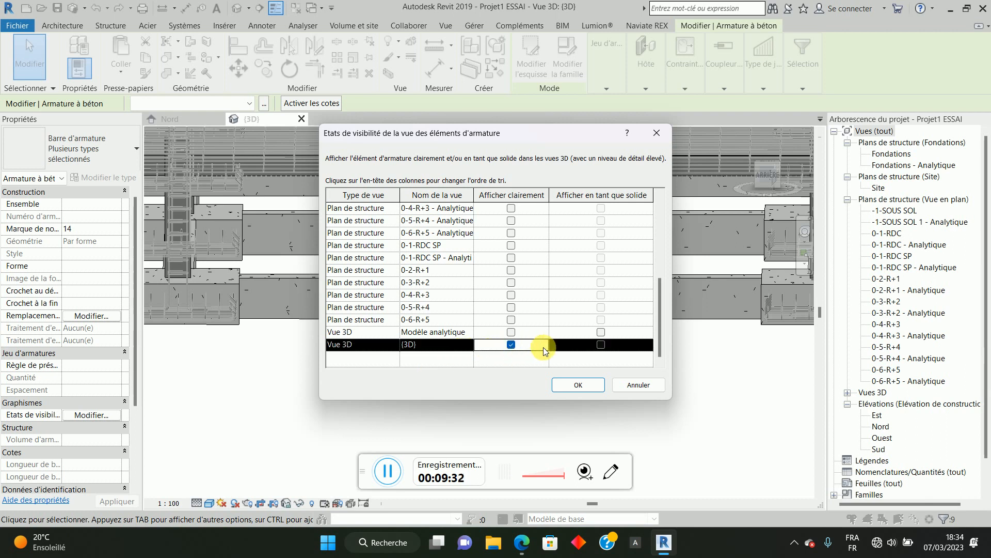
click(601, 345)
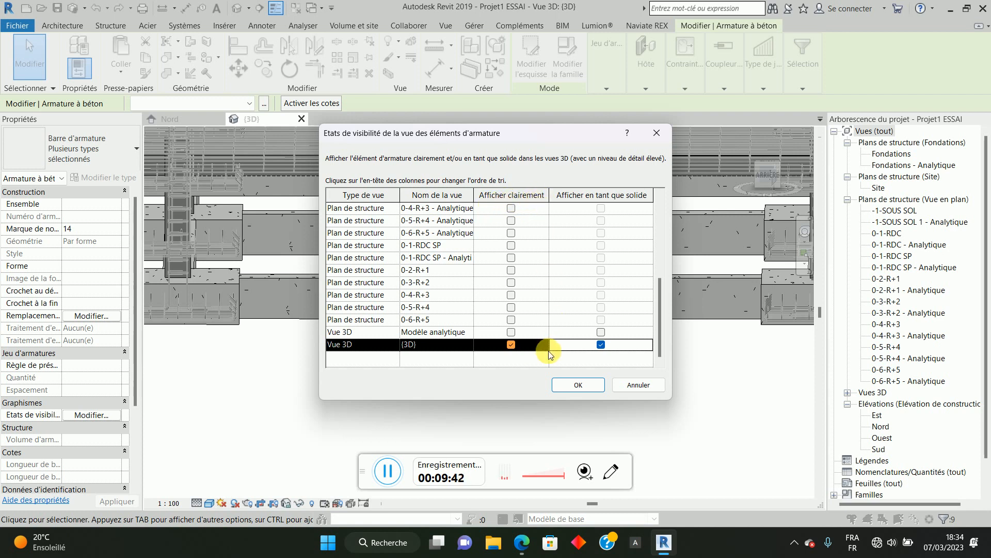
click(511, 332)
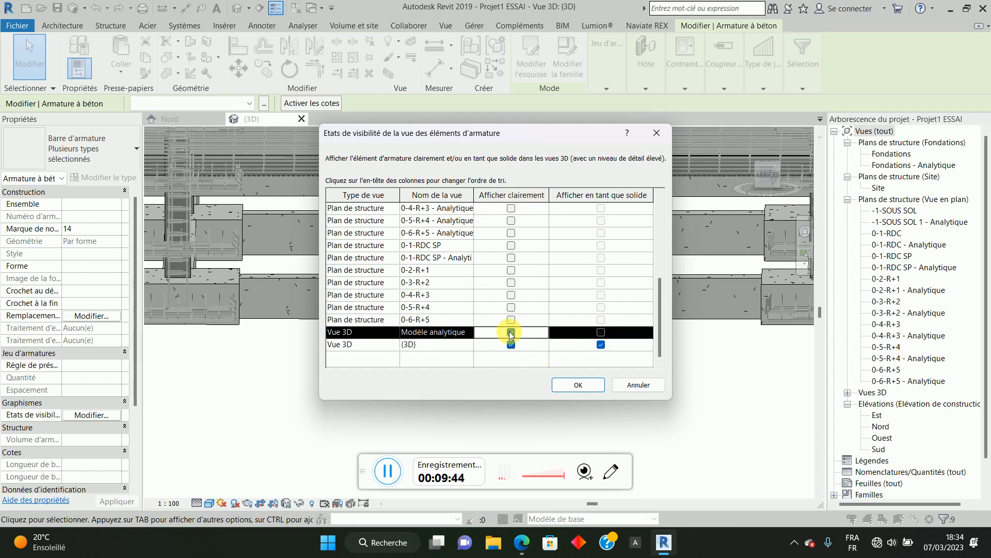
click(511, 332)
click(602, 333)
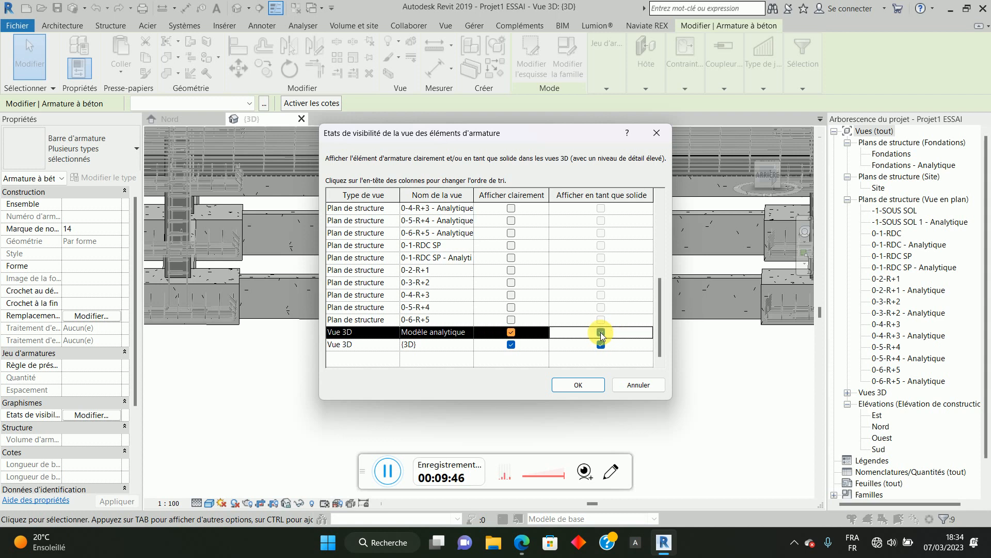
click(587, 387)
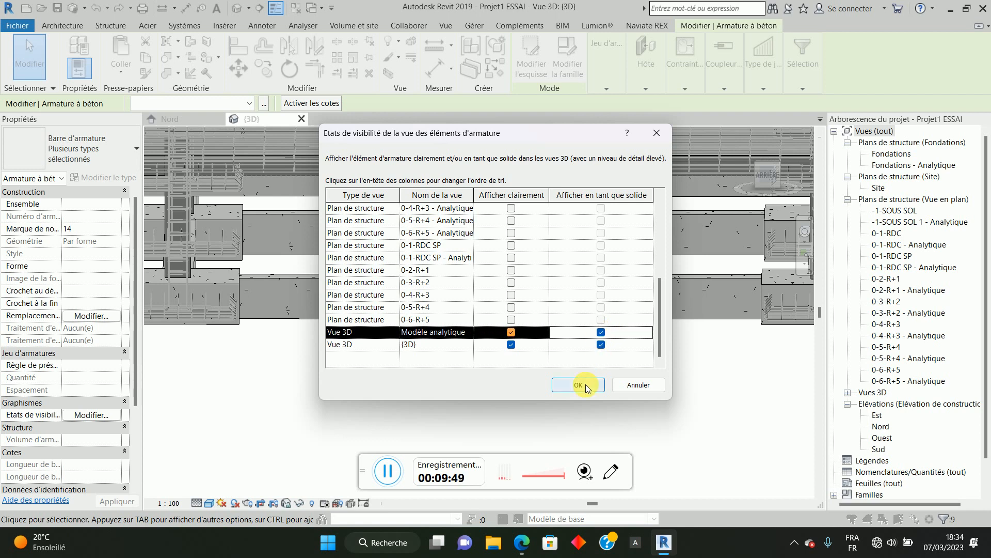
click(587, 387)
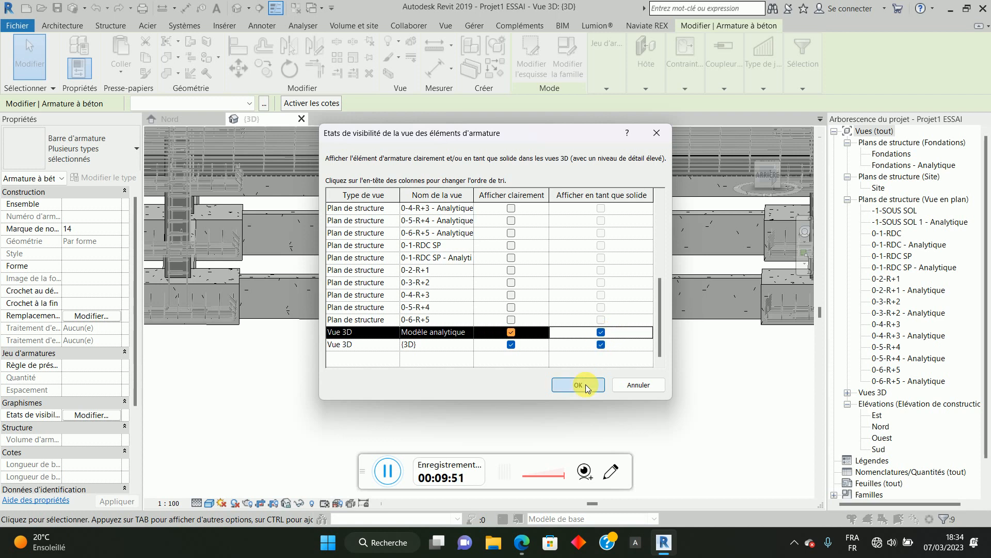
Step: Examine the beam's stirrups and longitudinal bars along the span and where they anchor into the end footings
scroll(455, 327, down, 4)
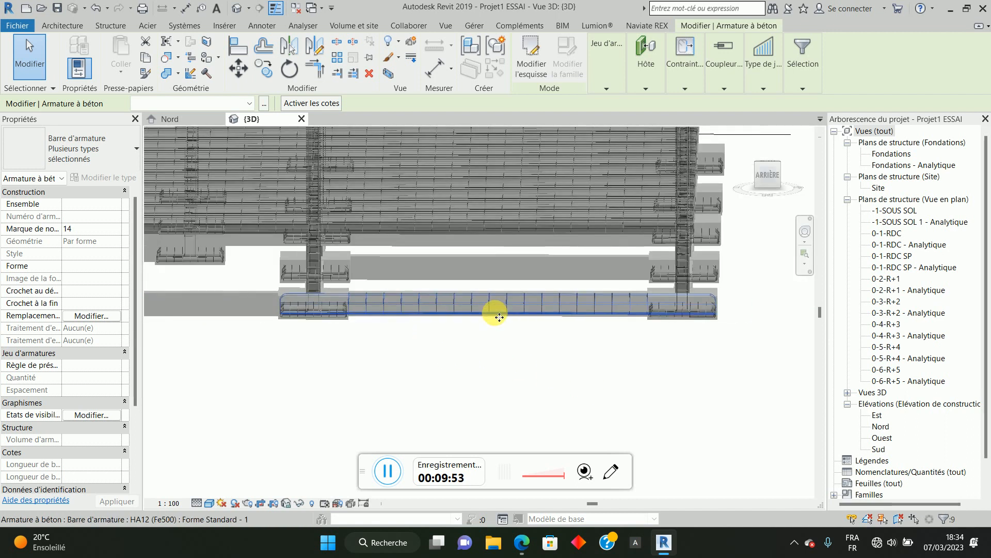
scroll(602, 316, up, 5)
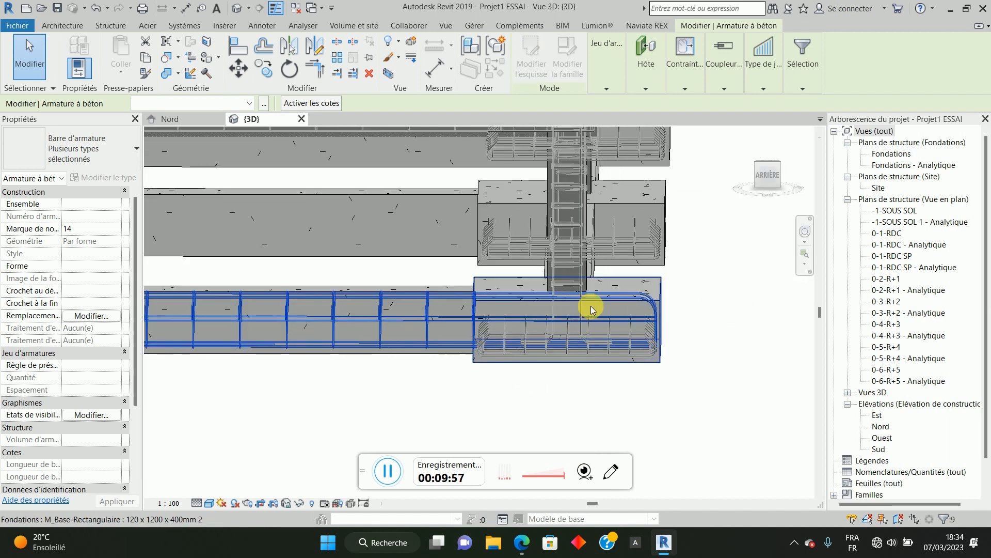
scroll(592, 308, down, 2)
scroll(592, 310, down, 4)
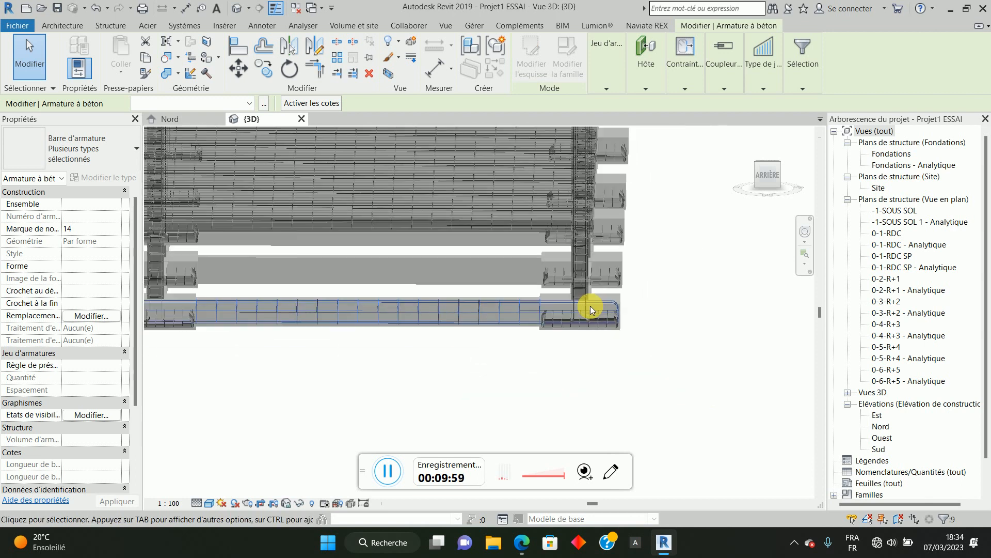
scroll(443, 338, up, 5)
scroll(356, 317, down, 3)
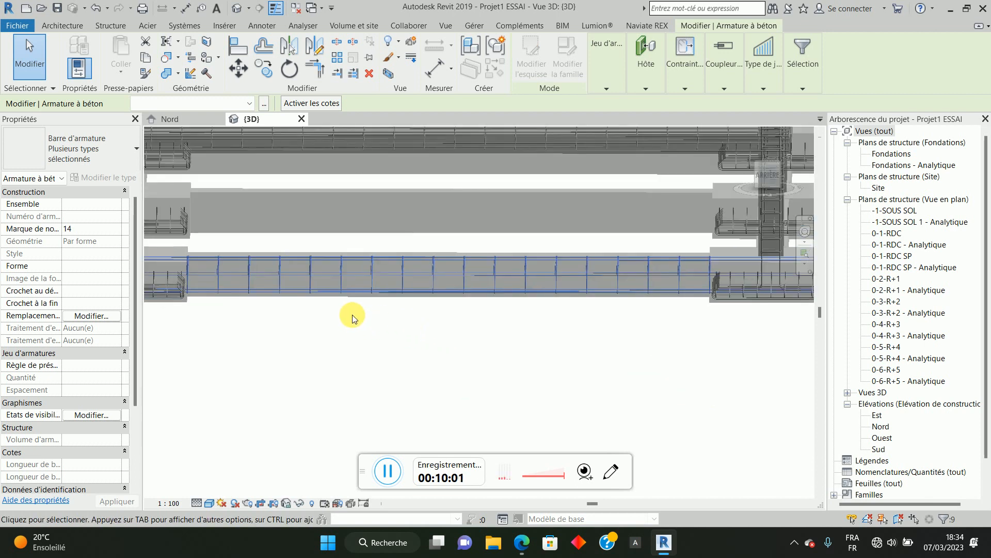
scroll(436, 296, up, 4)
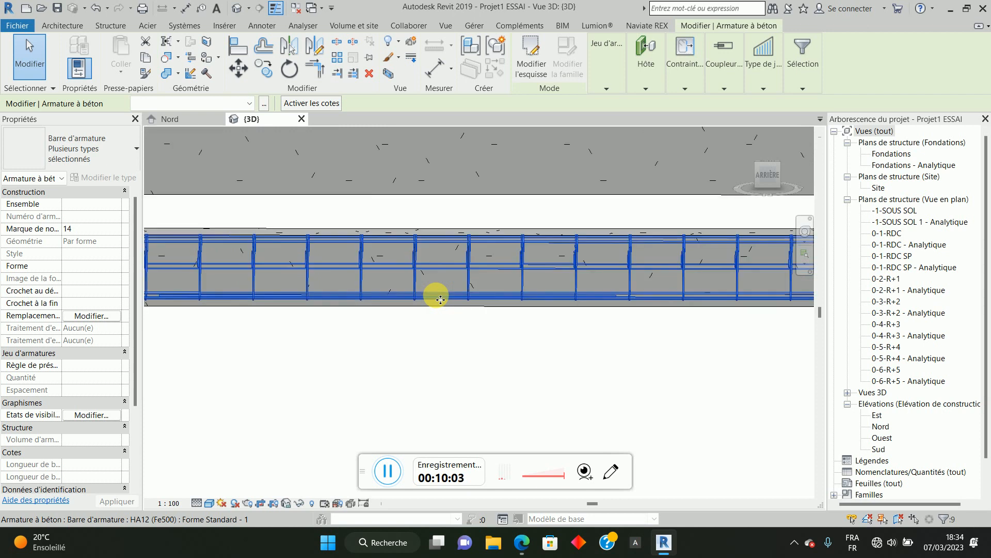
scroll(343, 239, down, 4)
scroll(511, 239, up, 2)
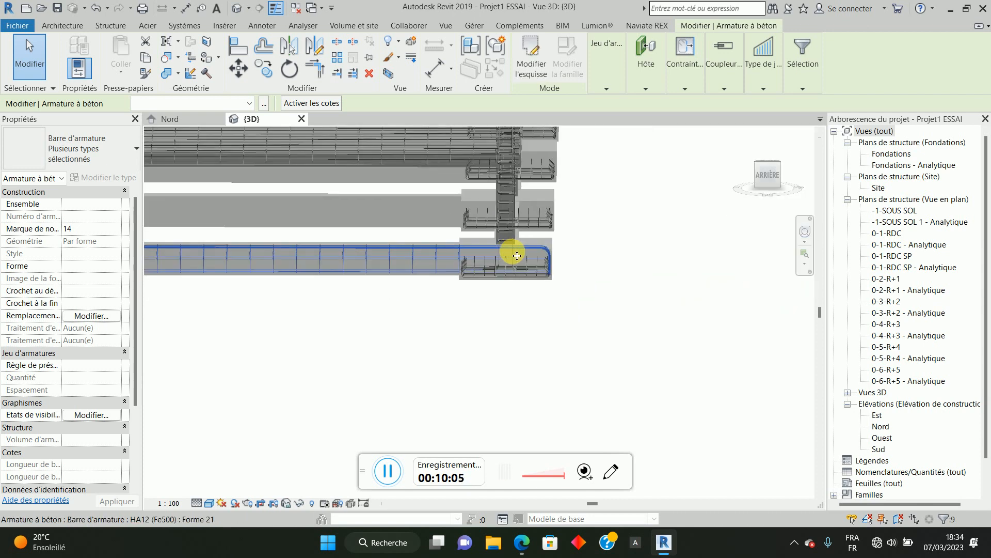
scroll(514, 251, up, 1)
scroll(516, 249, down, 5)
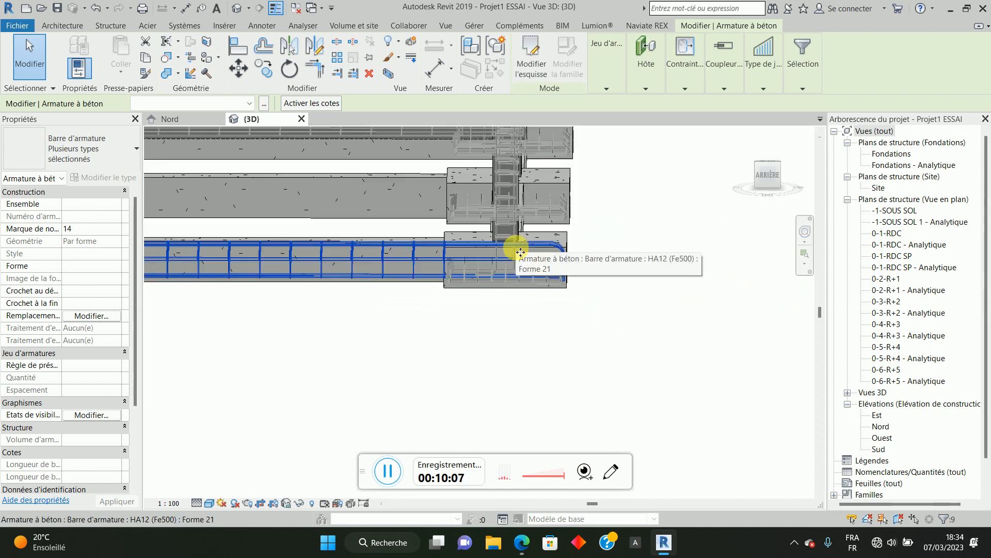
scroll(464, 298, down, 2)
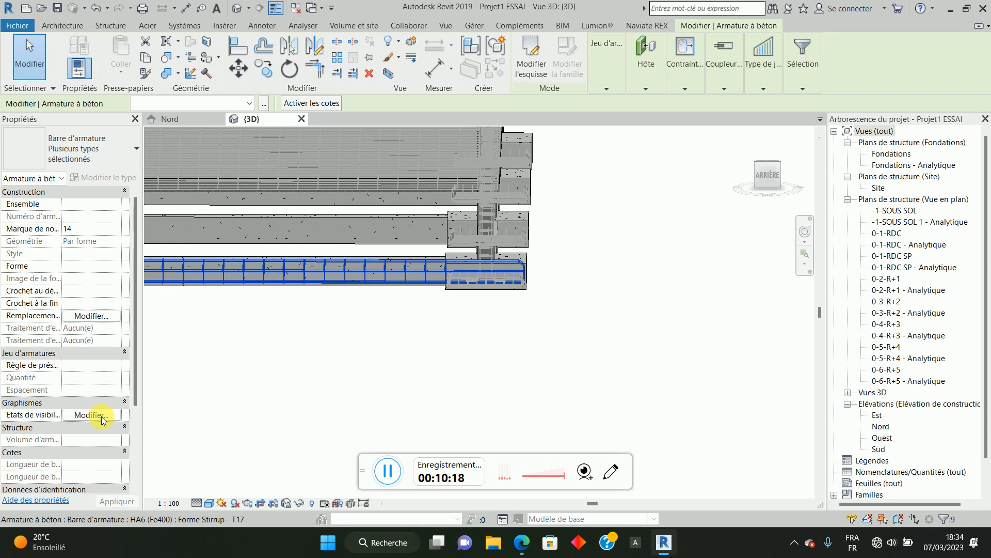
scroll(114, 386, down, 2)
scroll(80, 303, up, 2)
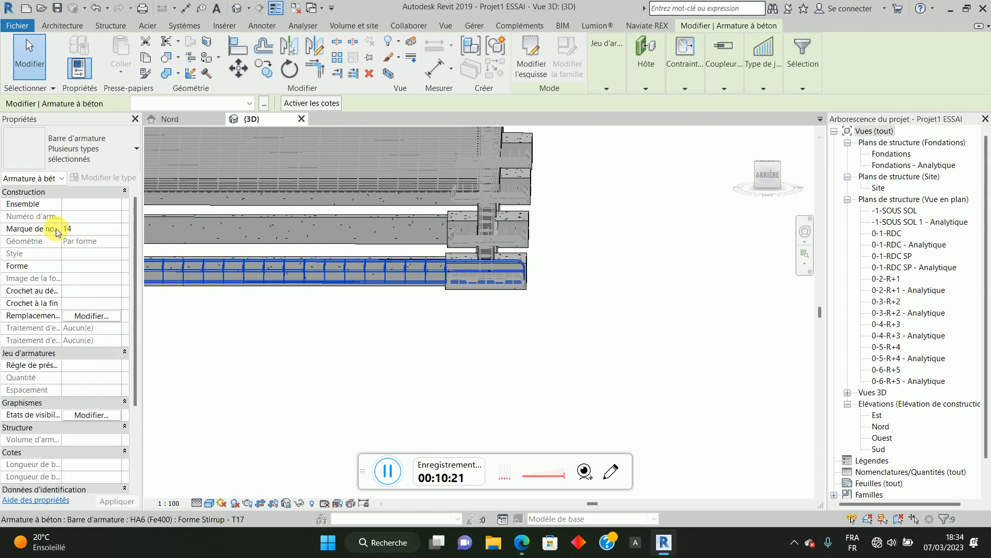
Step: Check which hook types are available for the start and end of the selected bars
click(108, 291)
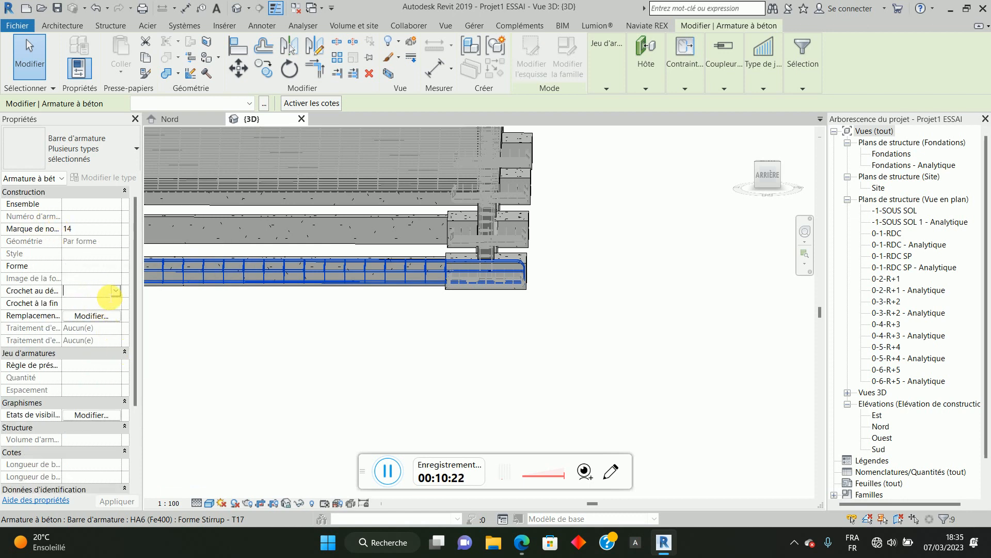
click(115, 291)
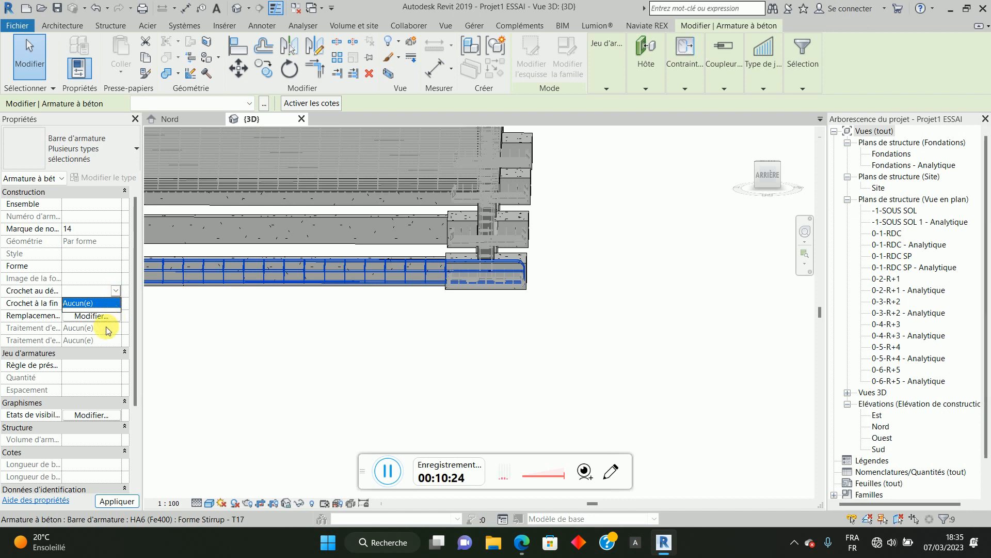
click(116, 291)
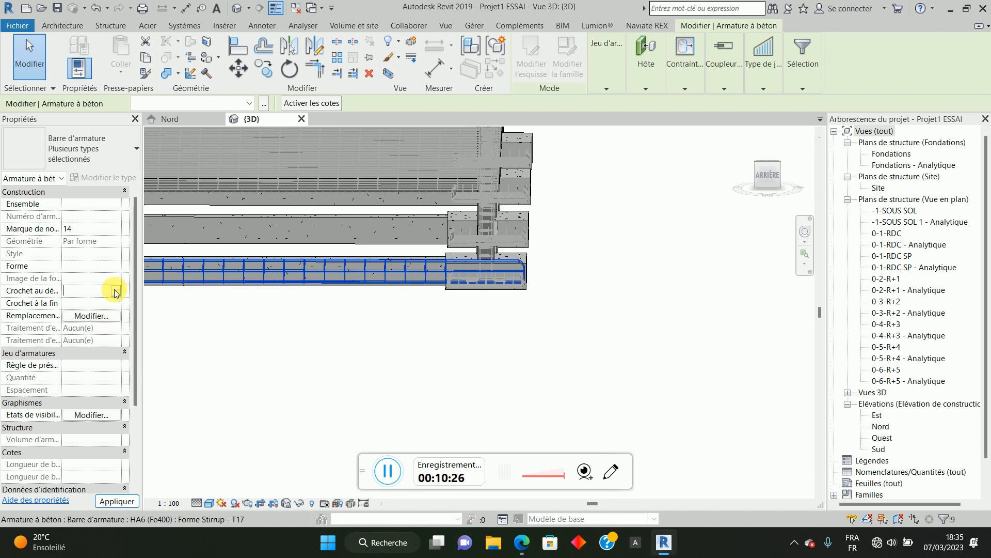
click(116, 291)
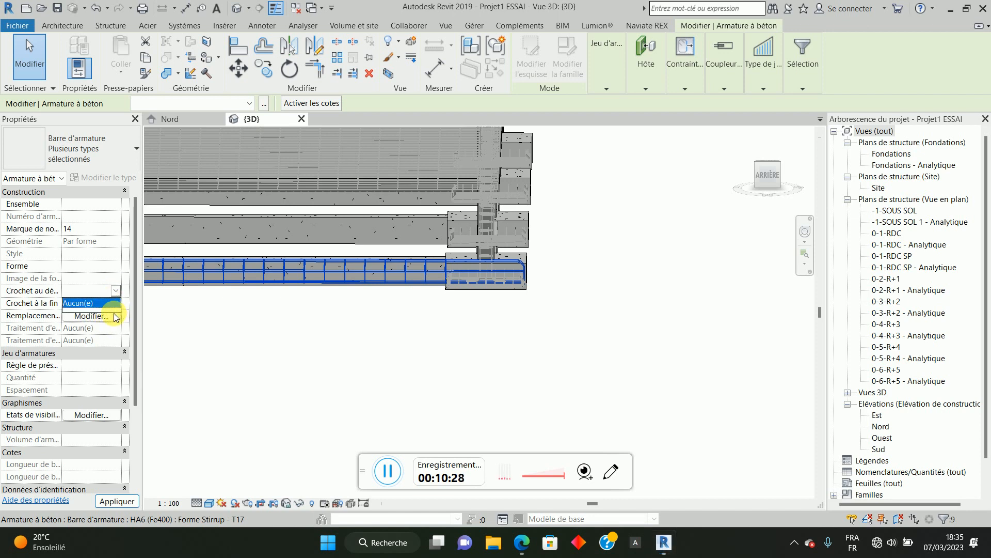
click(115, 314)
click(109, 304)
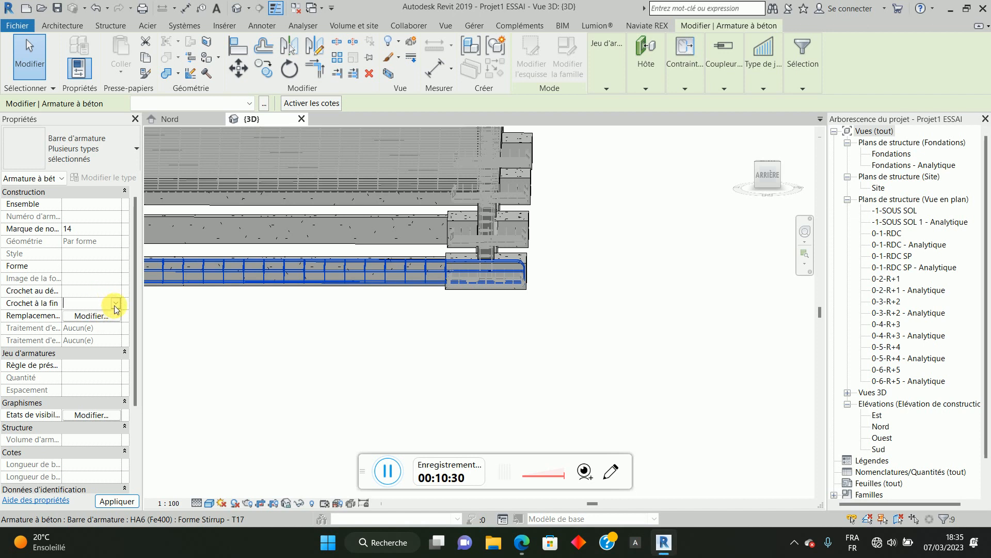
click(116, 304)
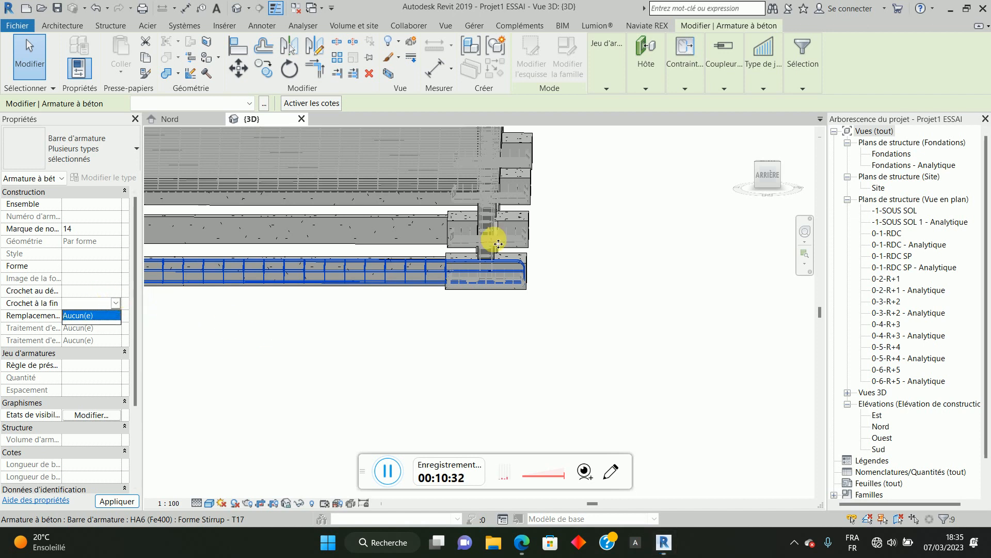
click(414, 335)
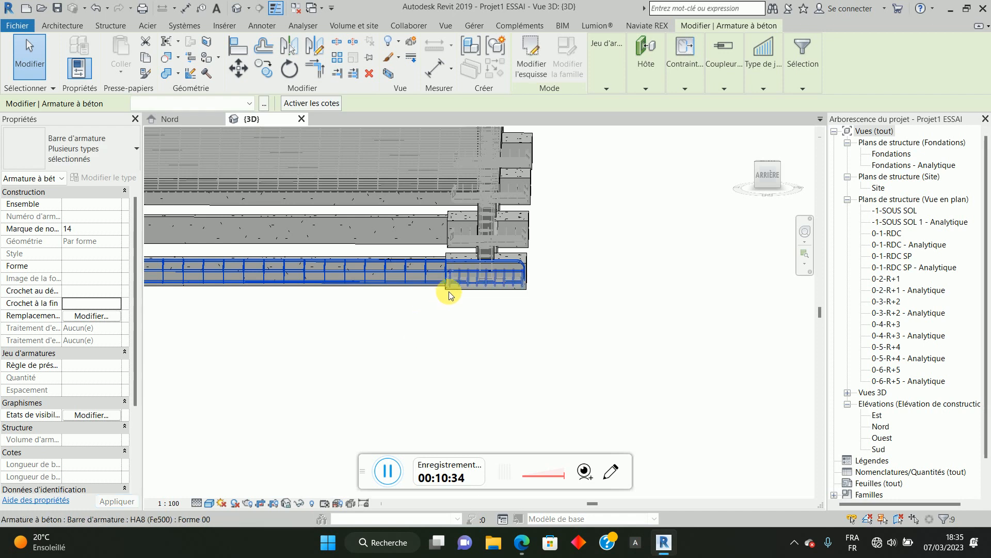
Step: Clear the rebar selection and examine the beam's bars and stirrups where they enter and bend down inside the end footing
click(412, 308)
scroll(508, 286, up, 5)
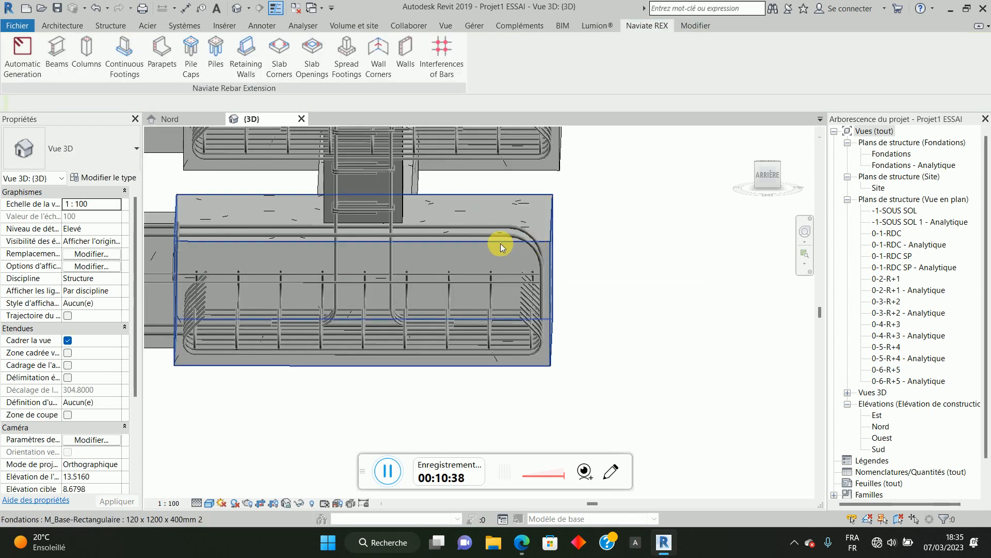
scroll(511, 242, down, 2)
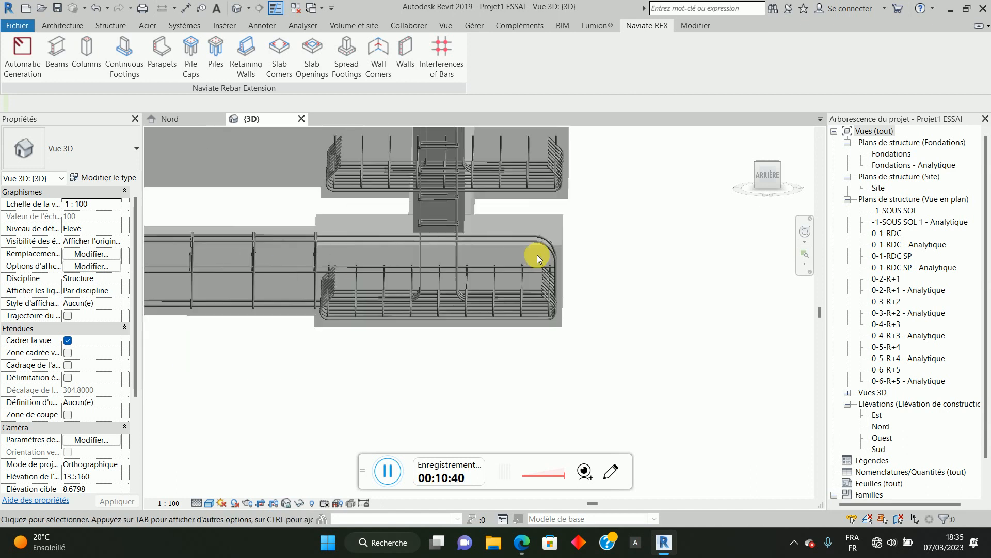
scroll(537, 255, up, 3)
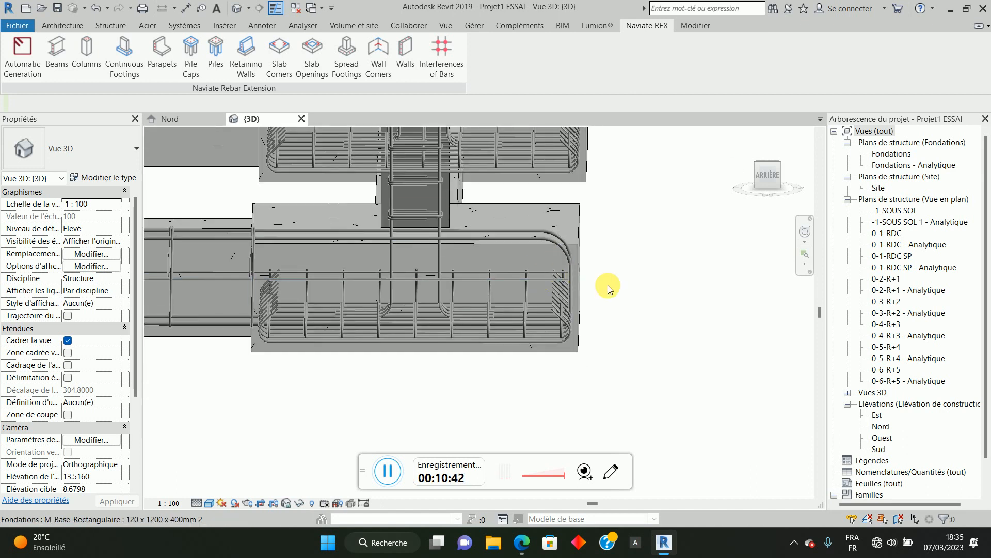
scroll(361, 279, up, 3)
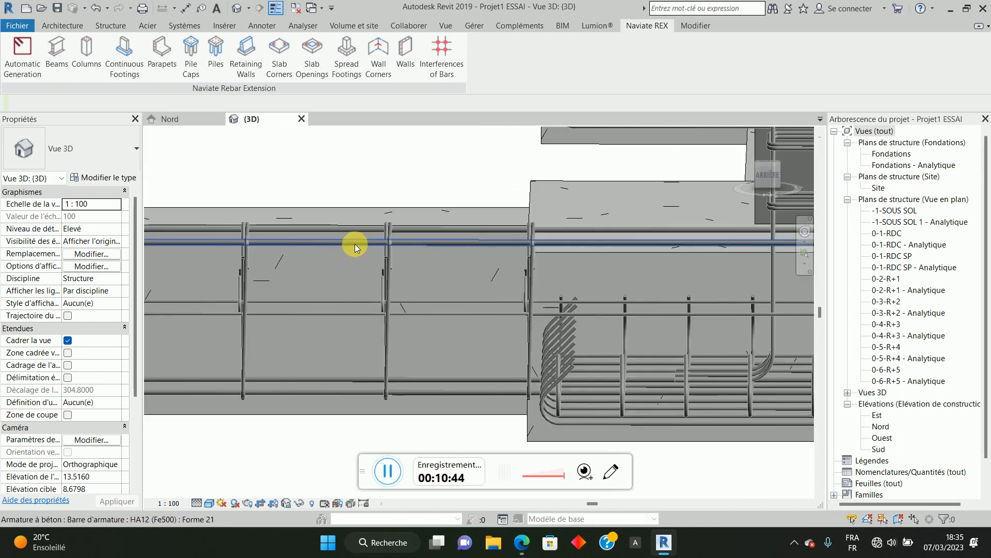
scroll(509, 290, down, 1)
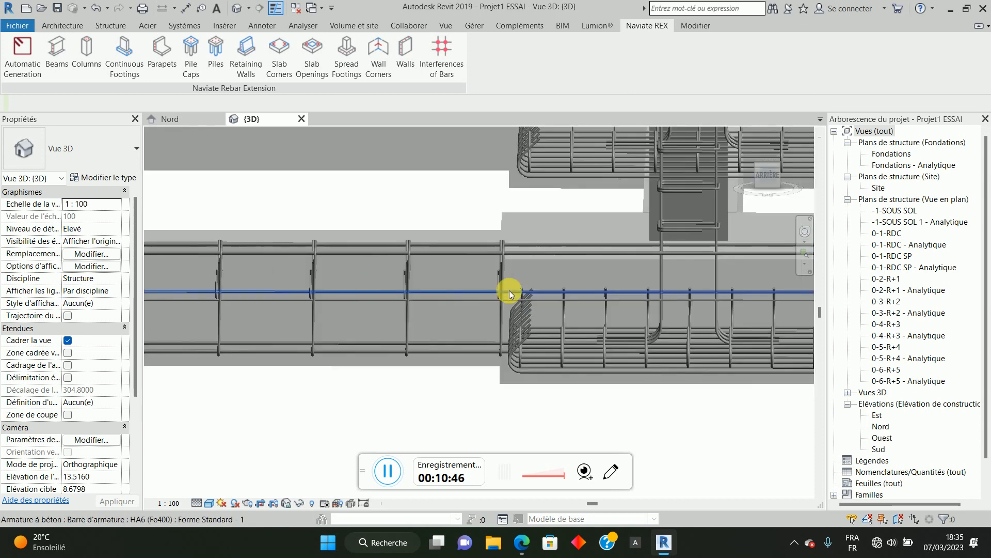
scroll(263, 236, down, 2)
scroll(325, 259, up, 3)
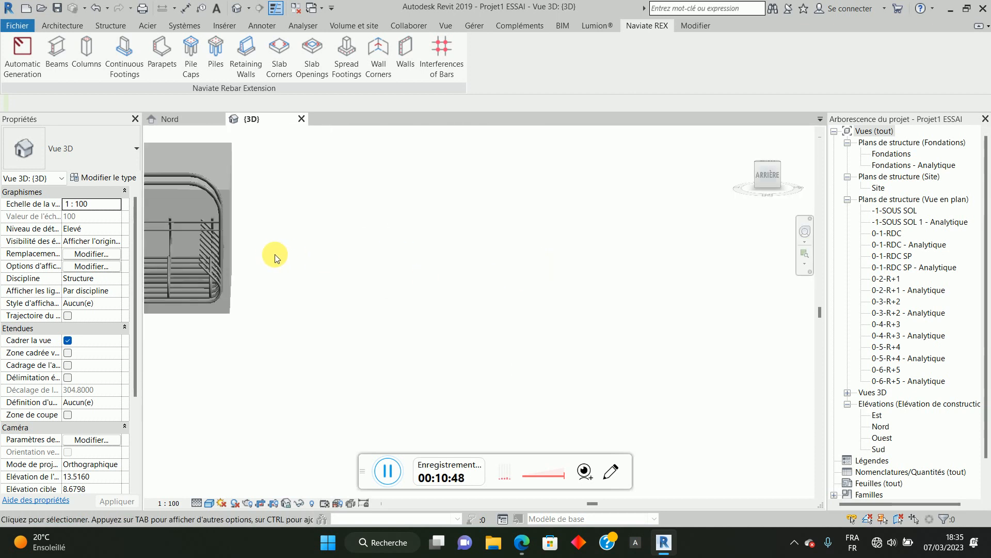
middle_drag(275, 258, 712, 278)
scroll(568, 281, up, 4)
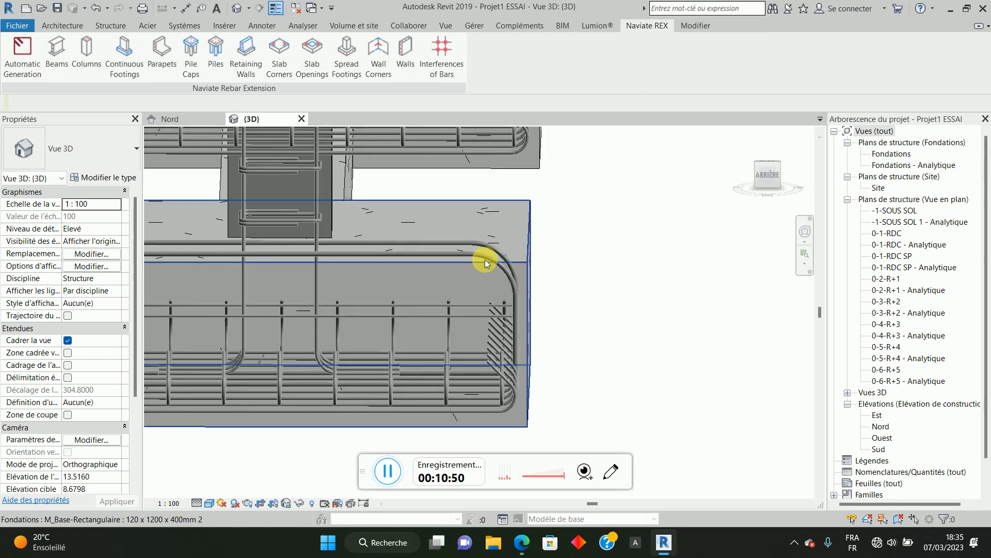
scroll(519, 277, up, 2)
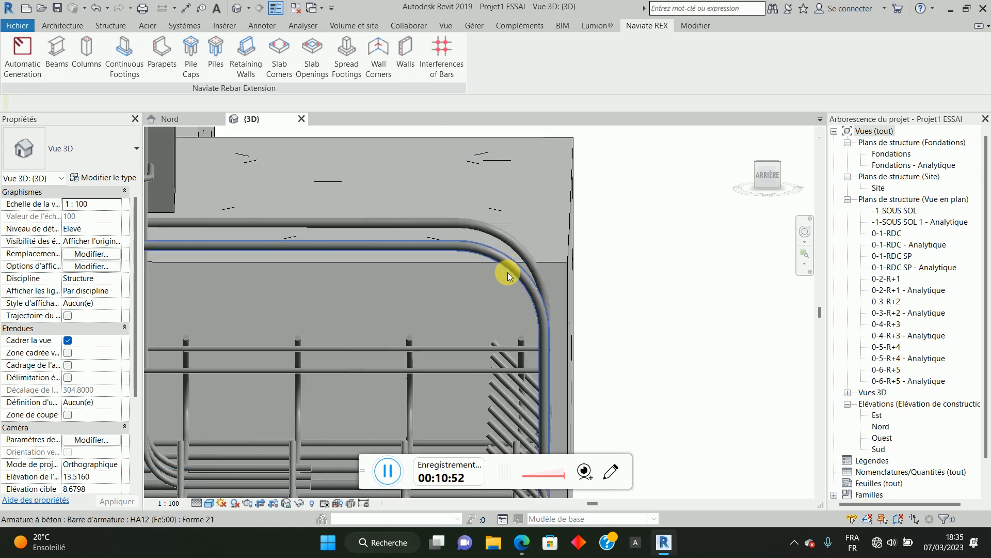
Step: Try a Standard - 90 deg. start hook on the beam's upper HA12 longitudinal bar that bends down in the end footing
click(508, 273)
scroll(589, 261, down, 2)
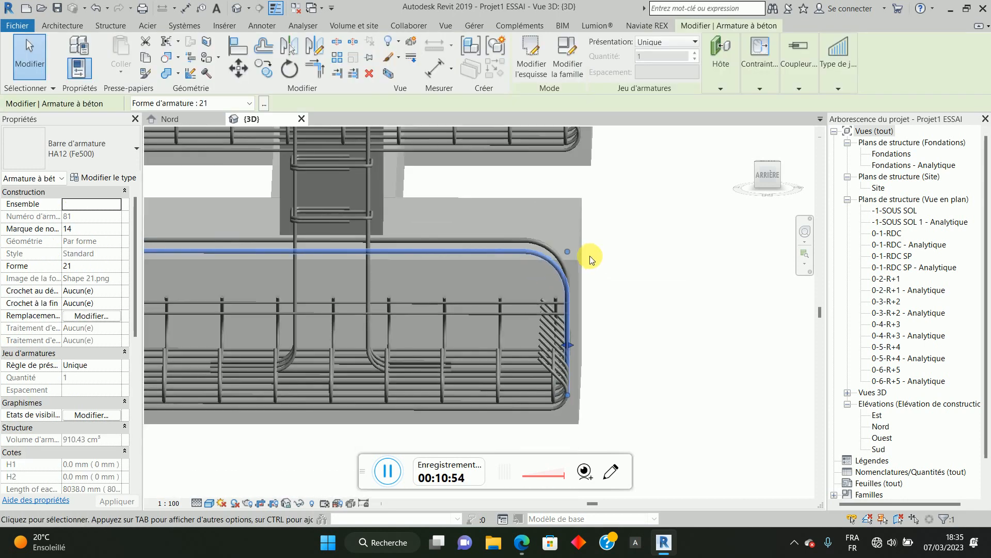
scroll(620, 266, down, 2)
scroll(580, 327, up, 4)
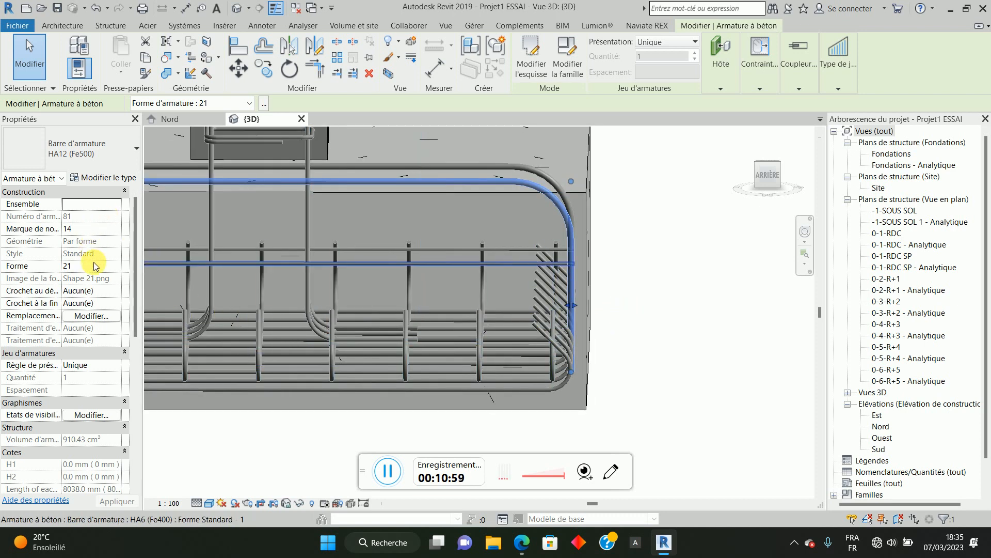
click(102, 291)
click(116, 292)
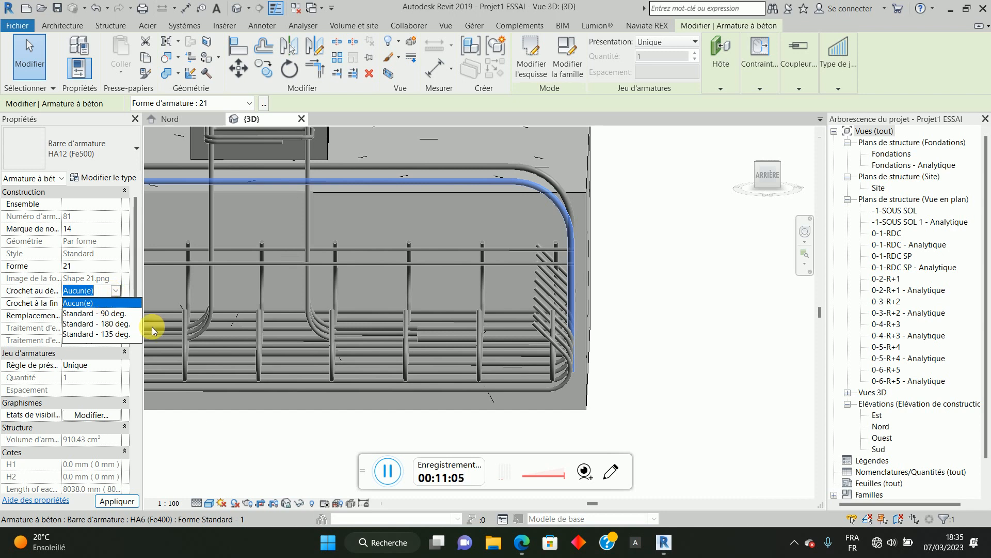
scroll(605, 337, down, 5)
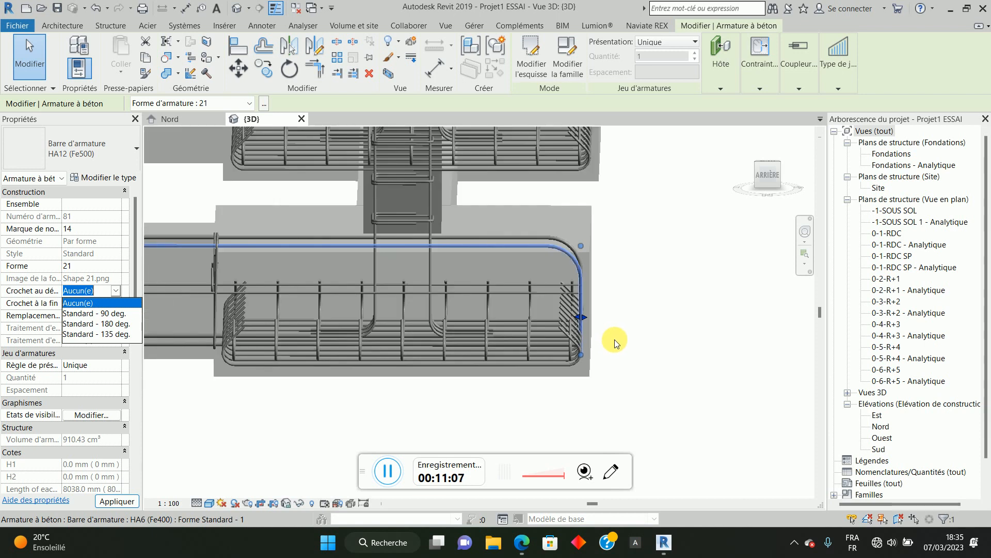
scroll(615, 345, down, 4)
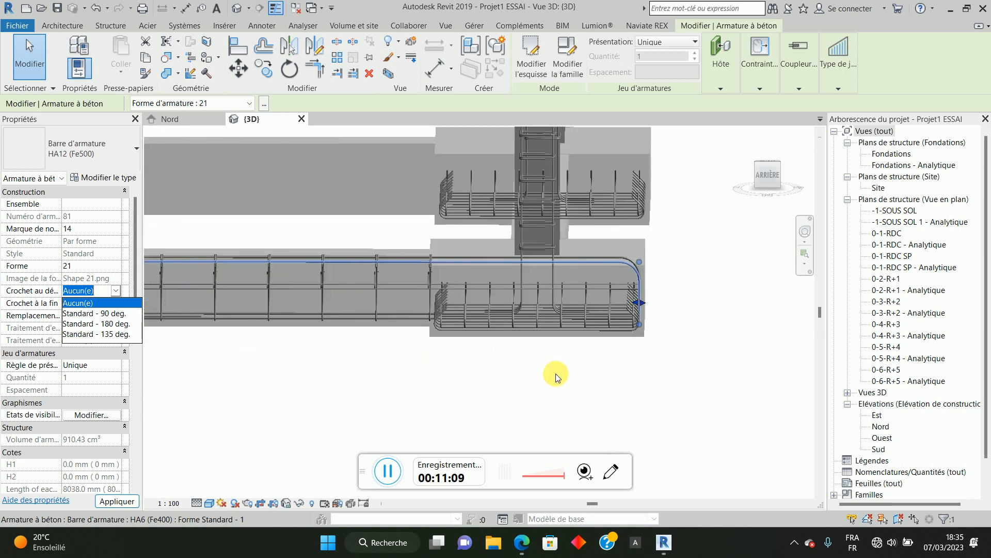
scroll(645, 357, down, 2)
scroll(365, 305, up, 3)
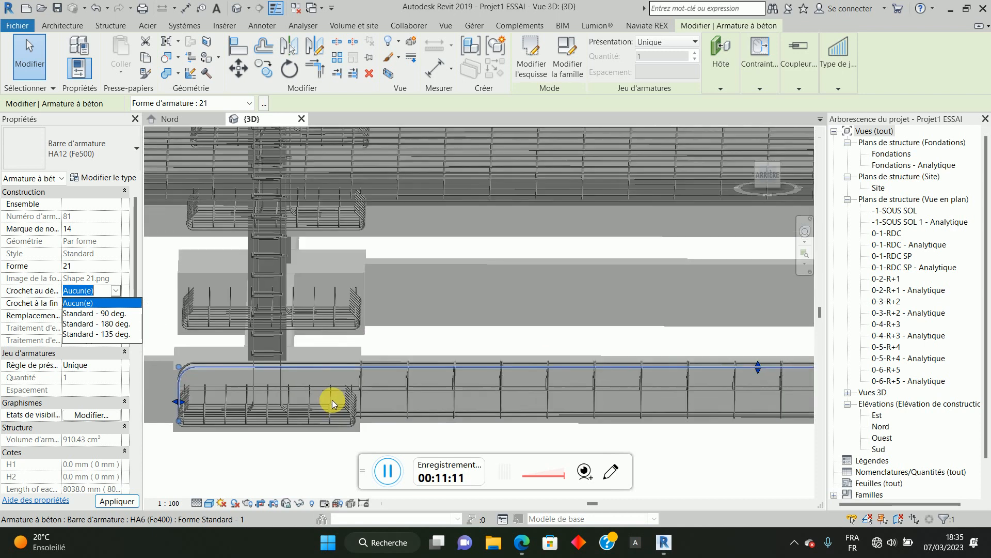
scroll(261, 283, down, 1)
scroll(261, 283, down, 3)
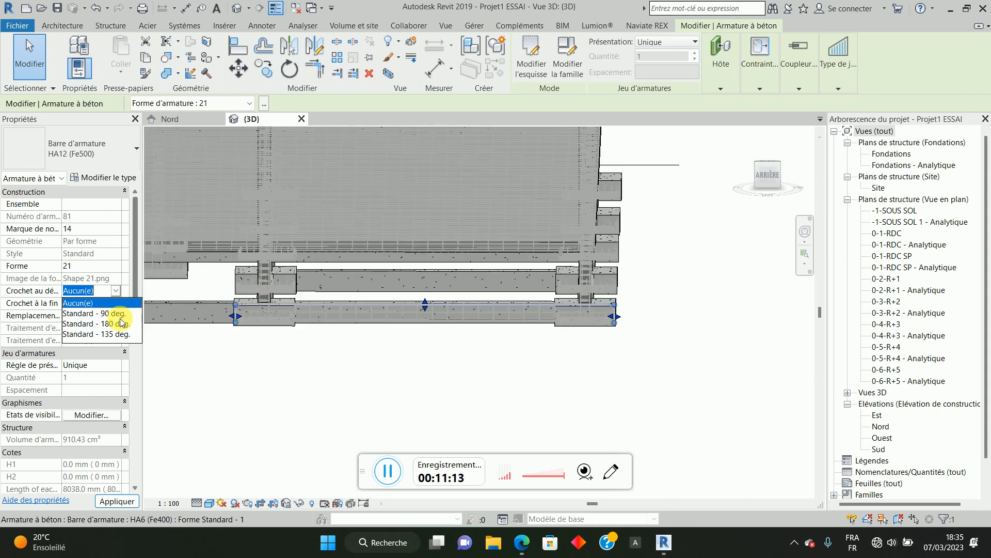
click(106, 316)
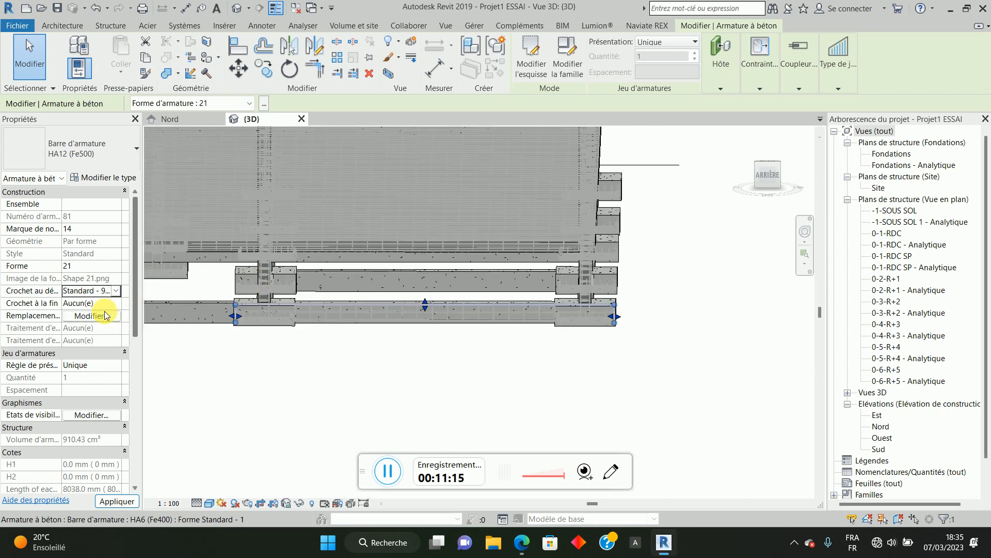
scroll(625, 326, up, 5)
scroll(614, 315, up, 5)
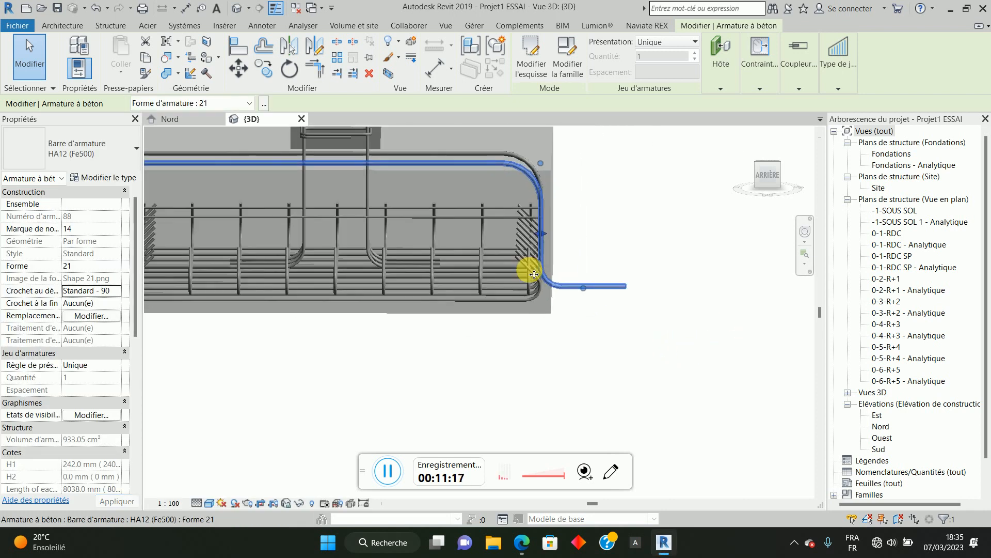
scroll(572, 266, down, 5)
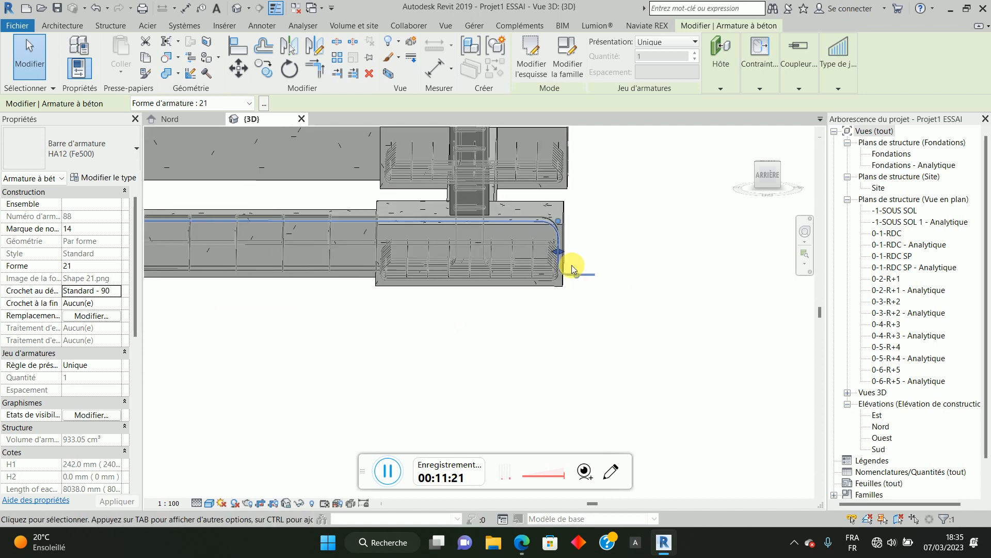
Step: Reset the start hook of the upper HA12 longitudinal bar to Aucun(e)
click(116, 291)
click(120, 292)
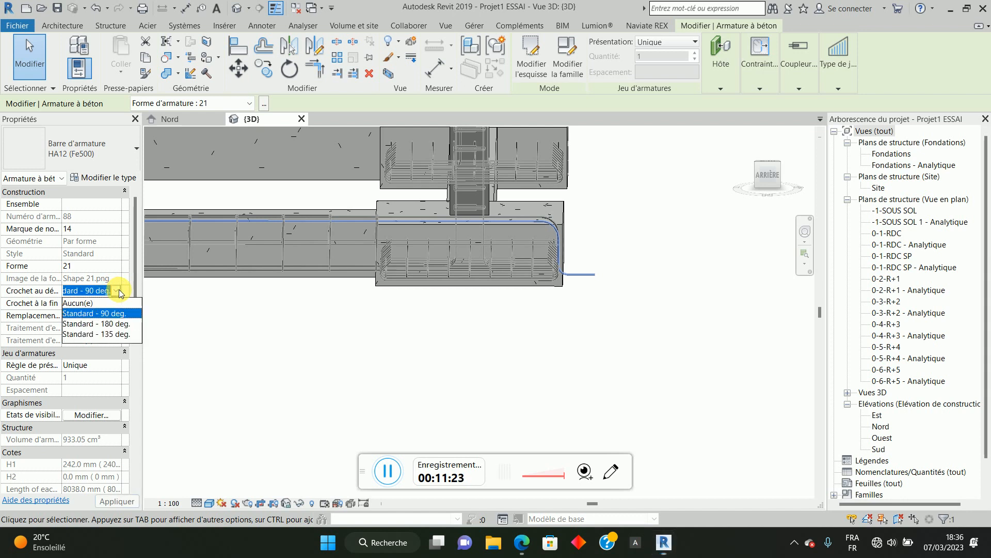
click(86, 305)
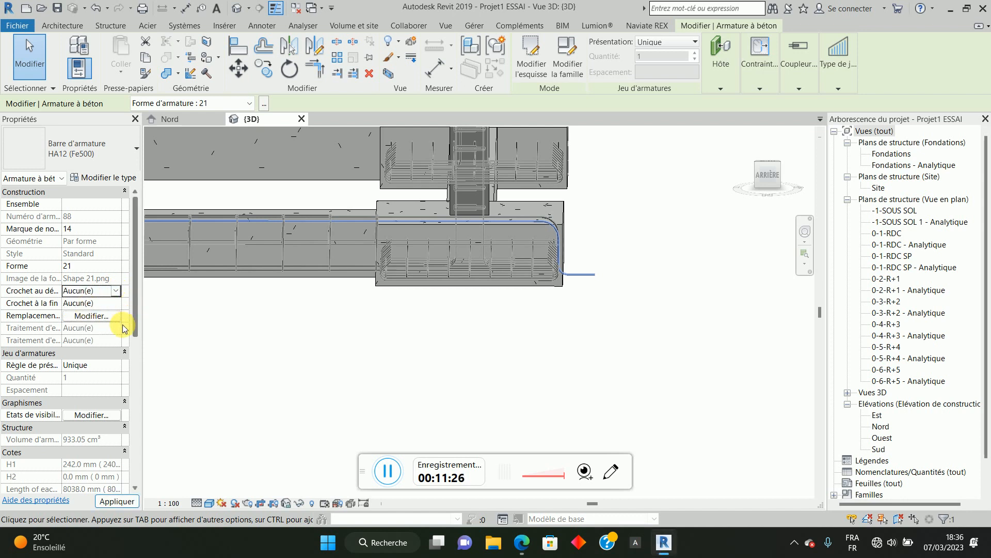
Step: Set the schedule mark of the beam's HA8 stirrup set to 20 and clear the selection
middle_drag(533, 352, 242, 306)
scroll(381, 281, up, 5)
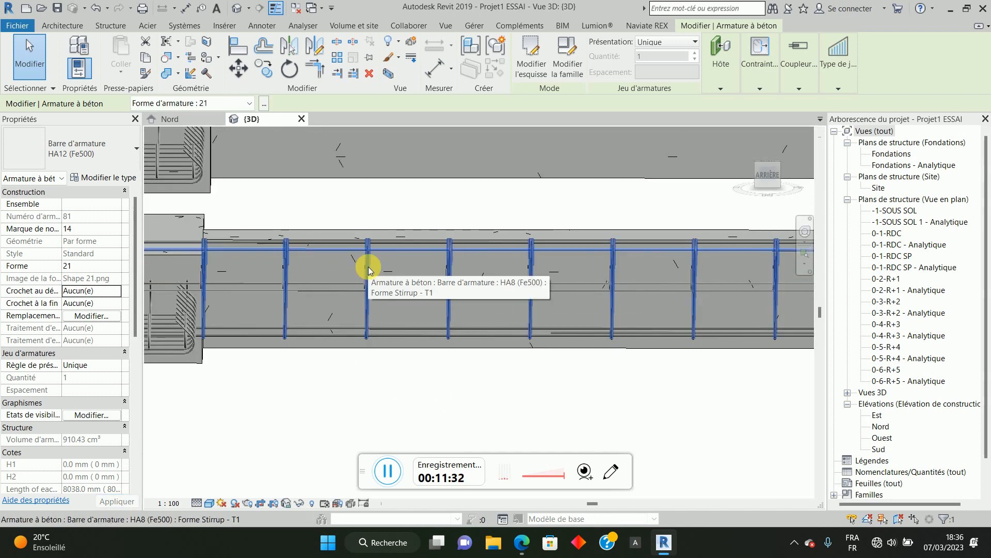
click(367, 268)
click(79, 228)
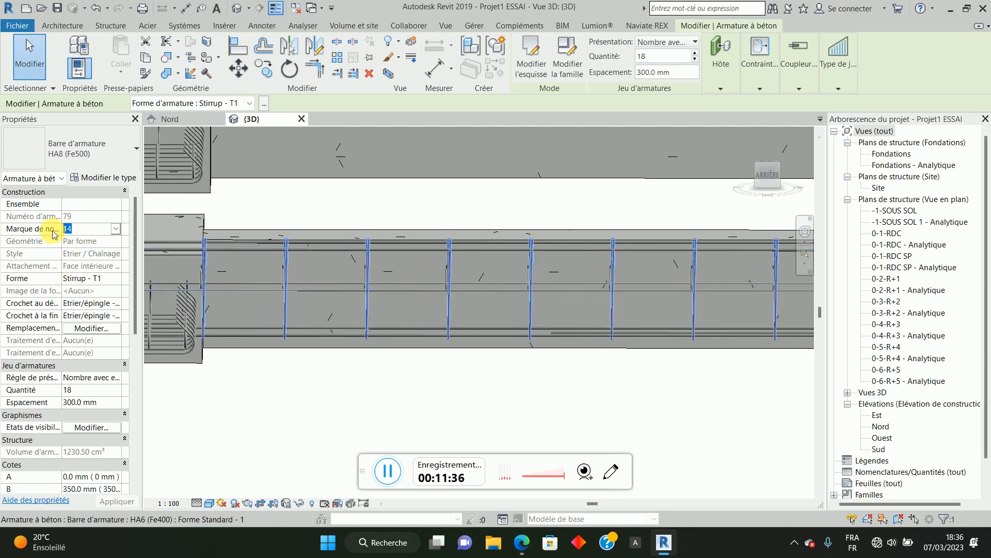
text(20)
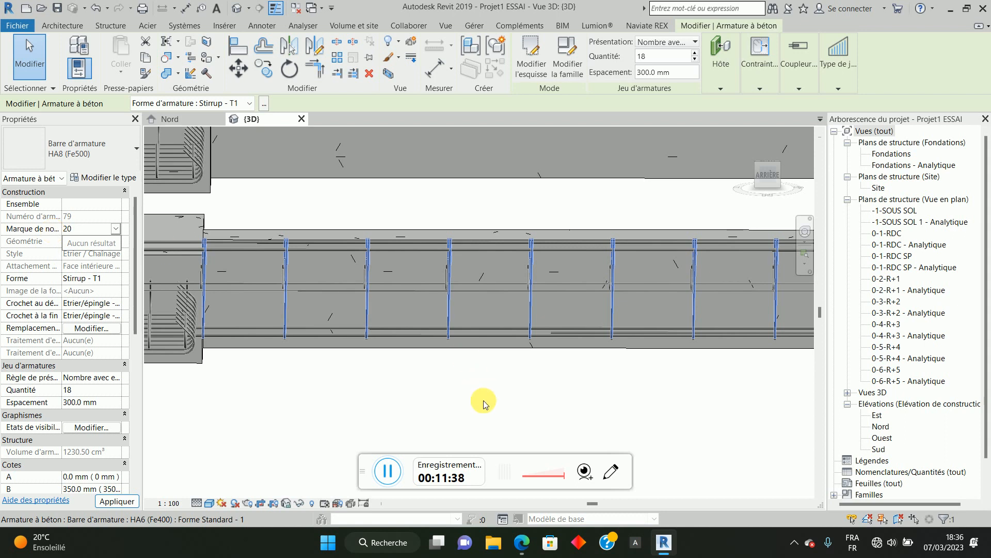
scroll(327, 339, down, 5)
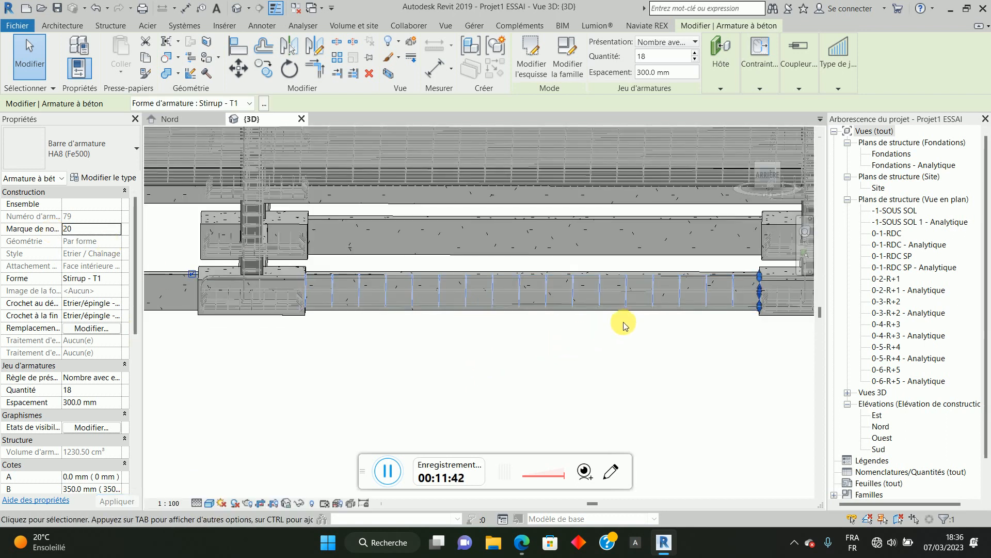
scroll(325, 290, up, 4)
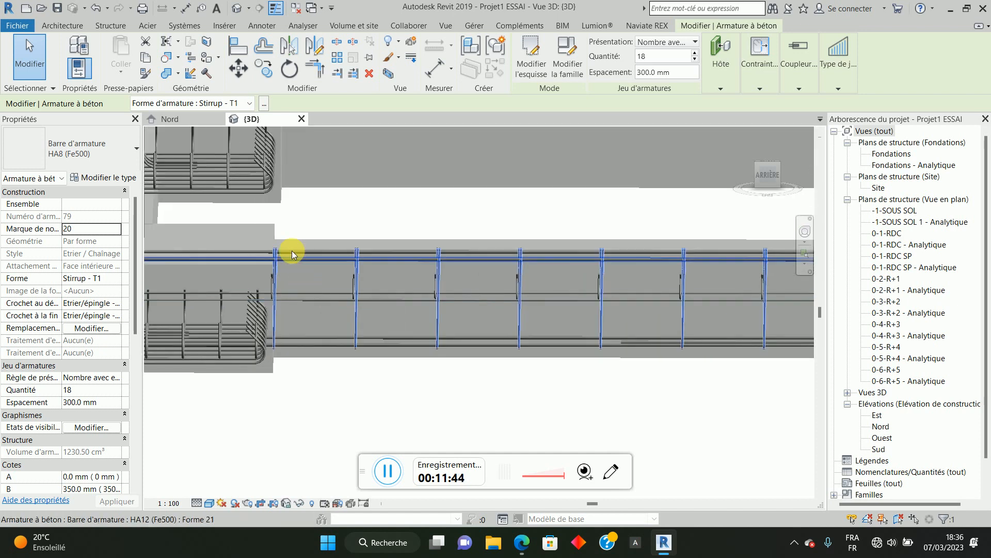
scroll(351, 231, down, 4)
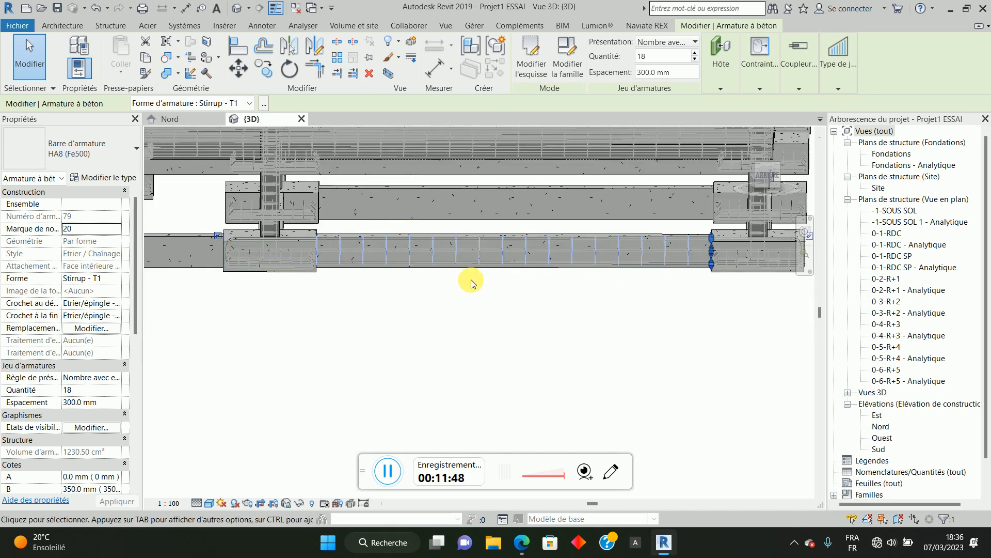
click(383, 291)
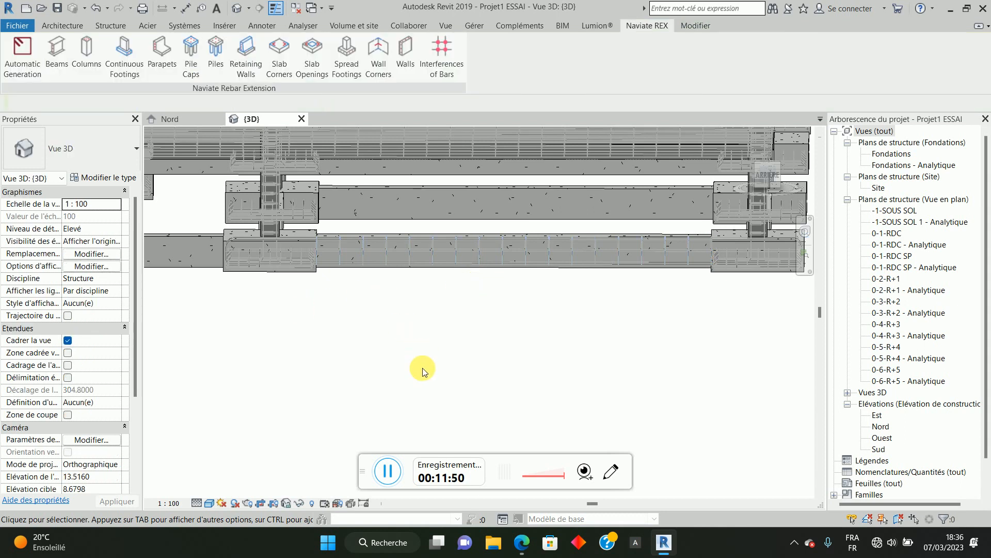